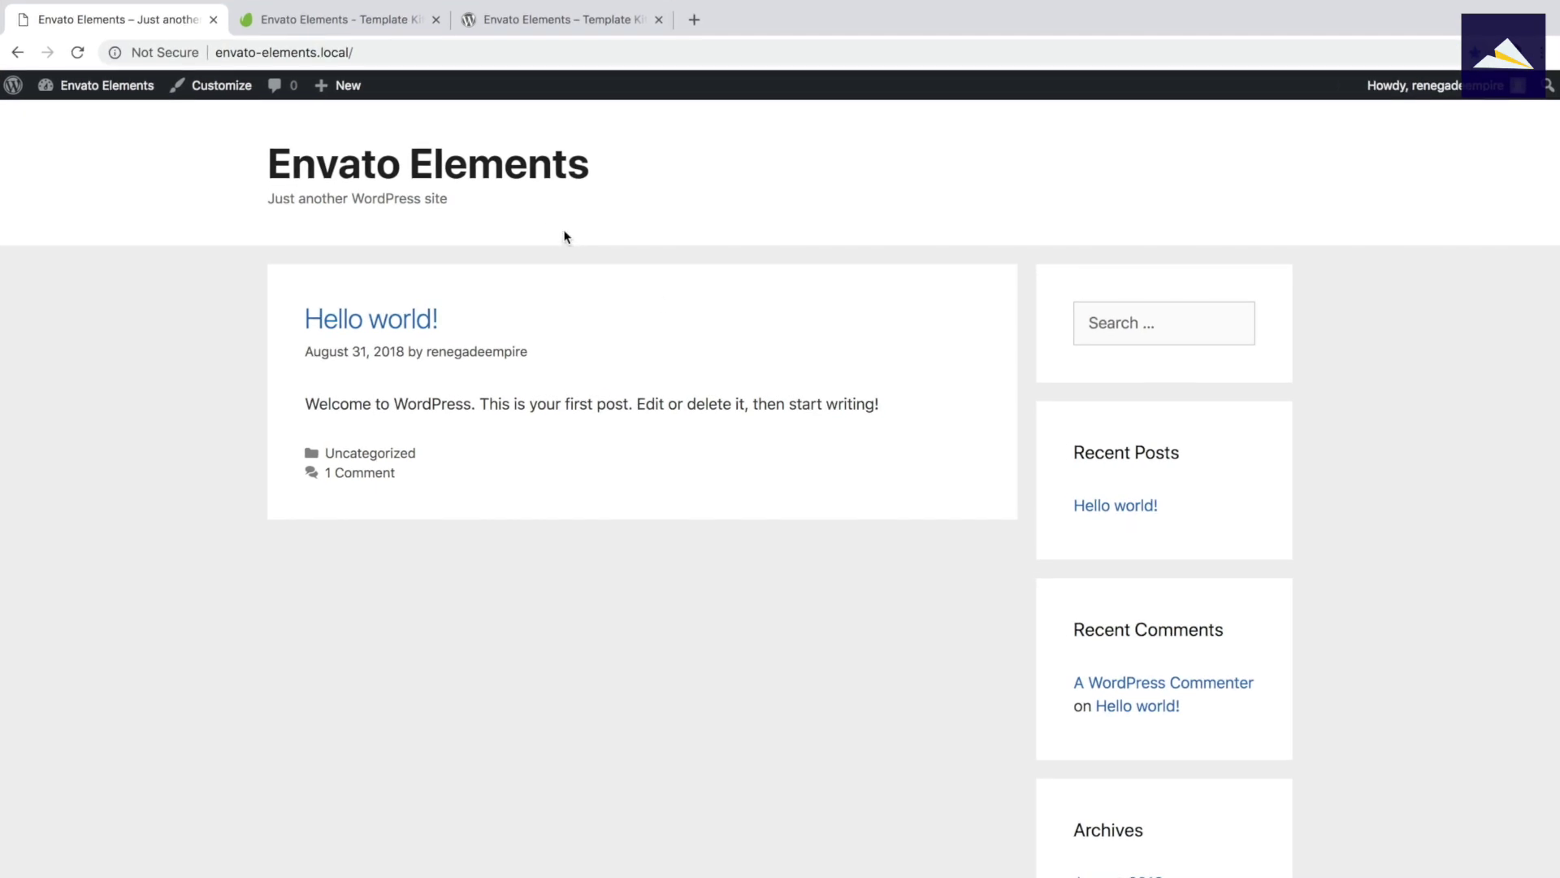
# Open the WordPress Dashboard from the admin bar and go to Plugins > Installed Plugins.
pyautogui.moveTo(127, 86)
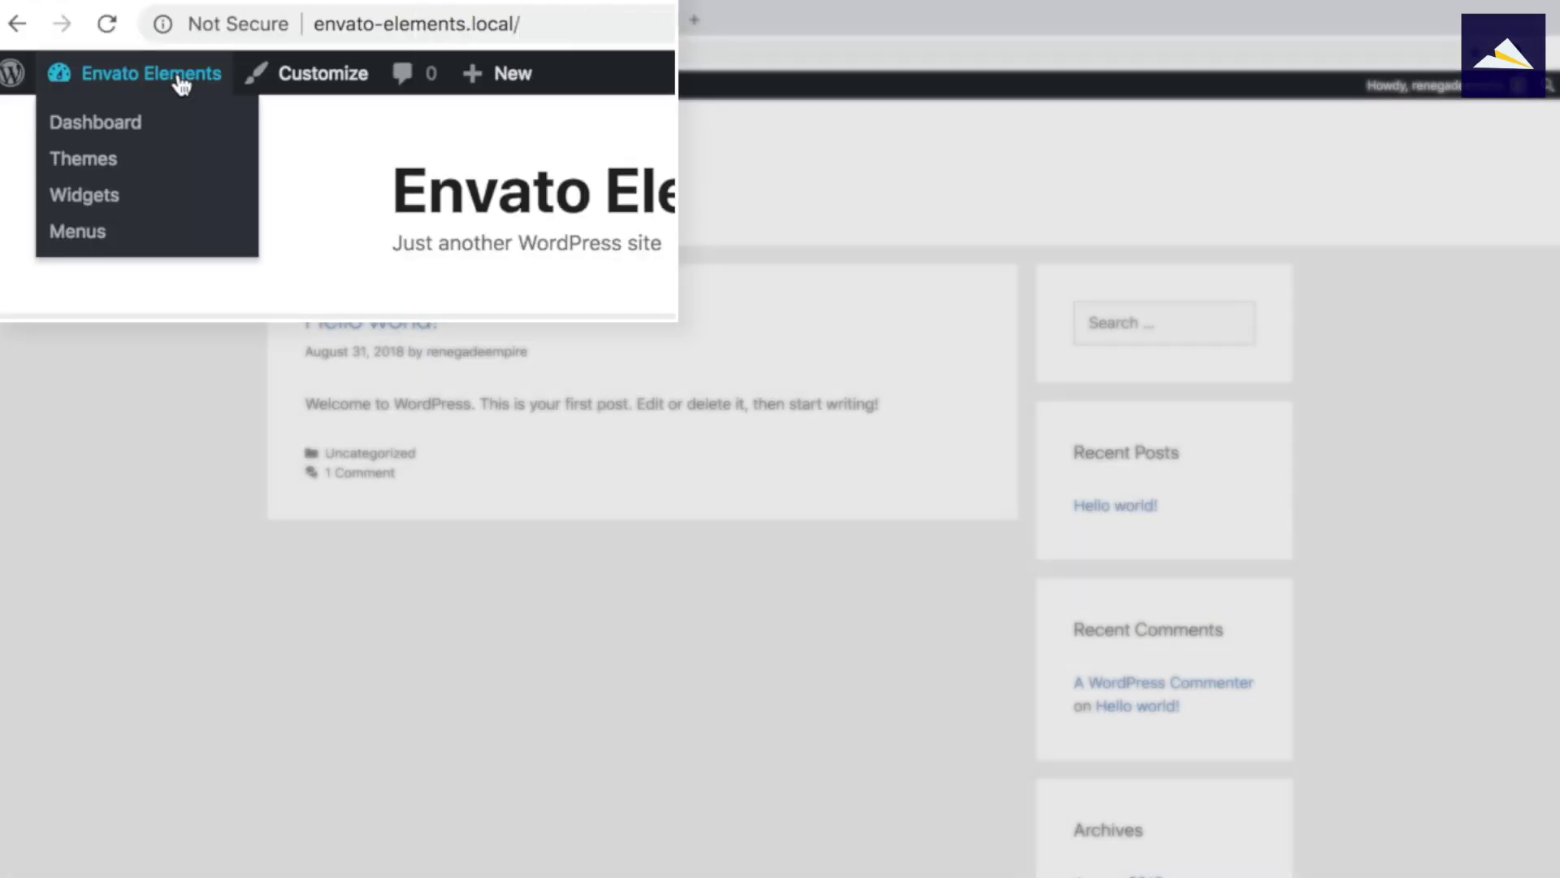
pyautogui.click(98, 117)
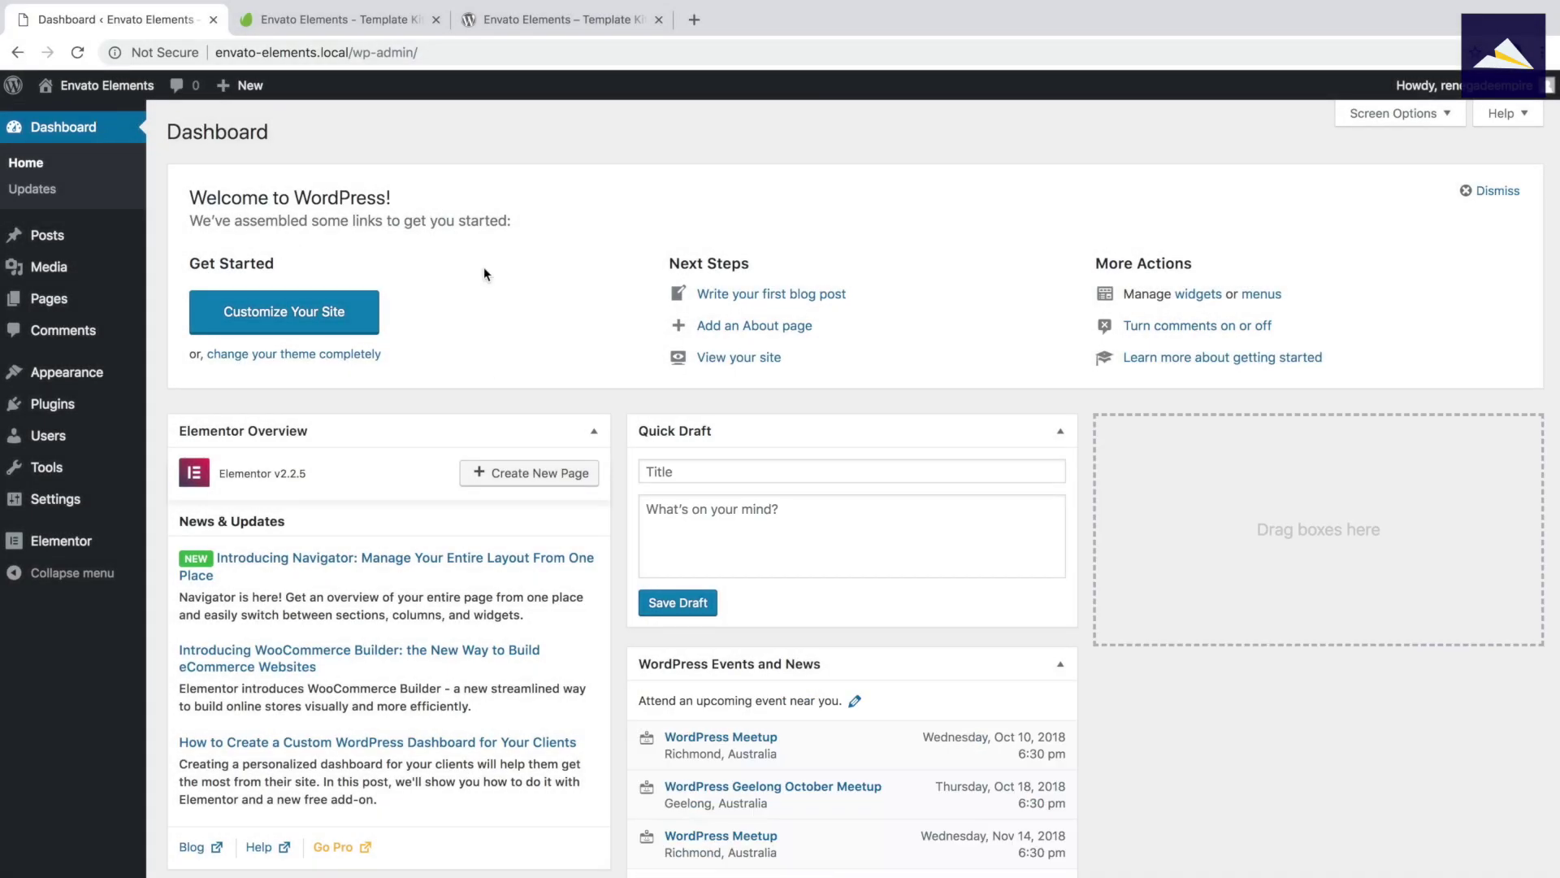
pyautogui.moveTo(58, 403)
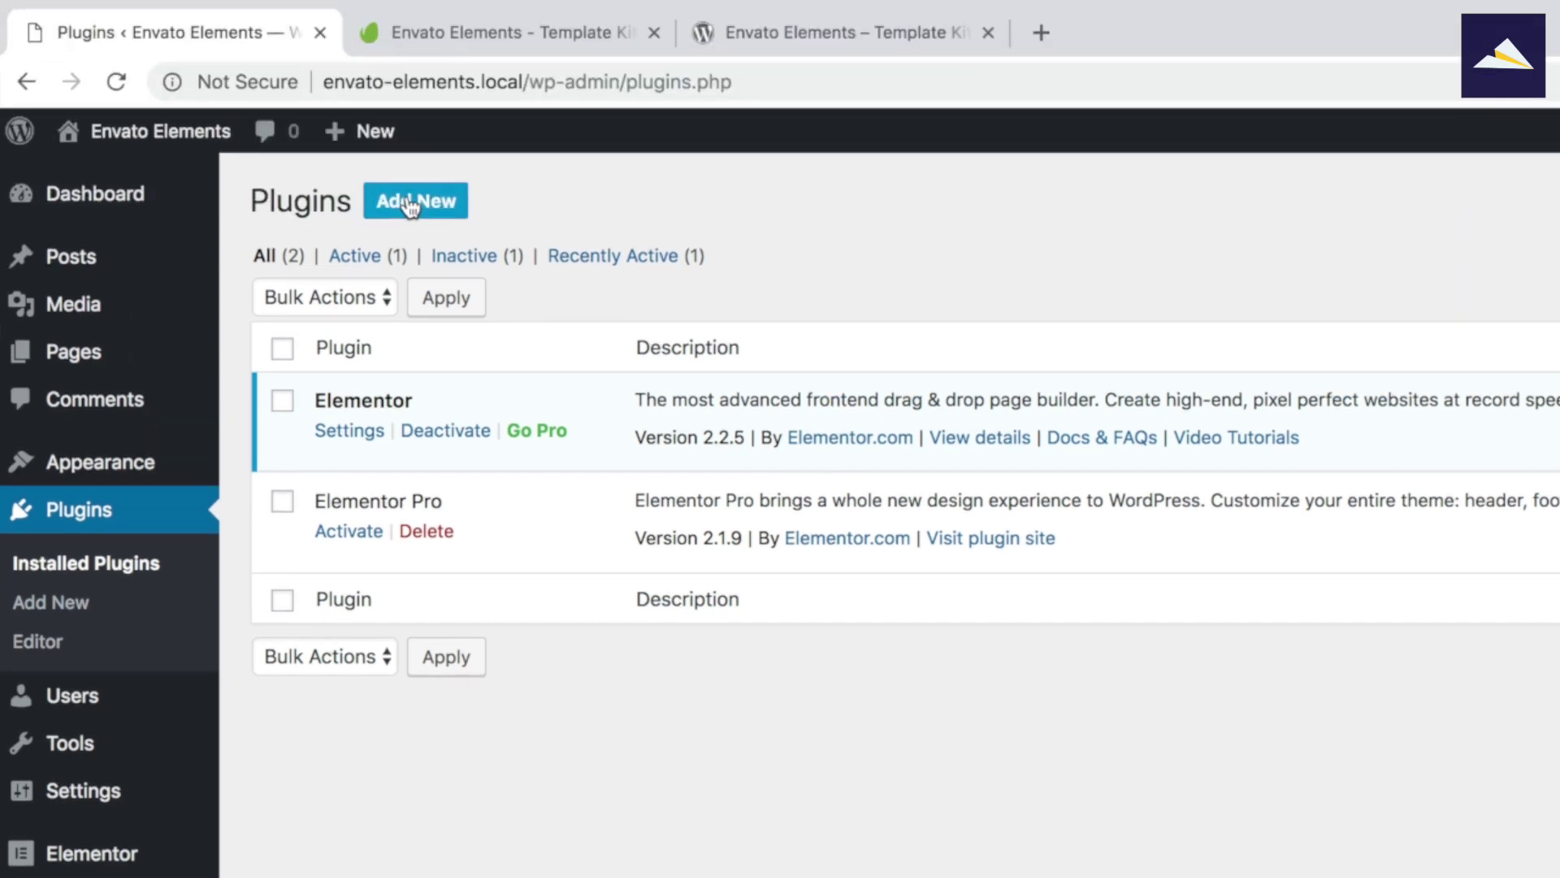
# Search new plugins for 'envato elements' and install Envato Elements – Template Kits.
pyautogui.click(410, 203)
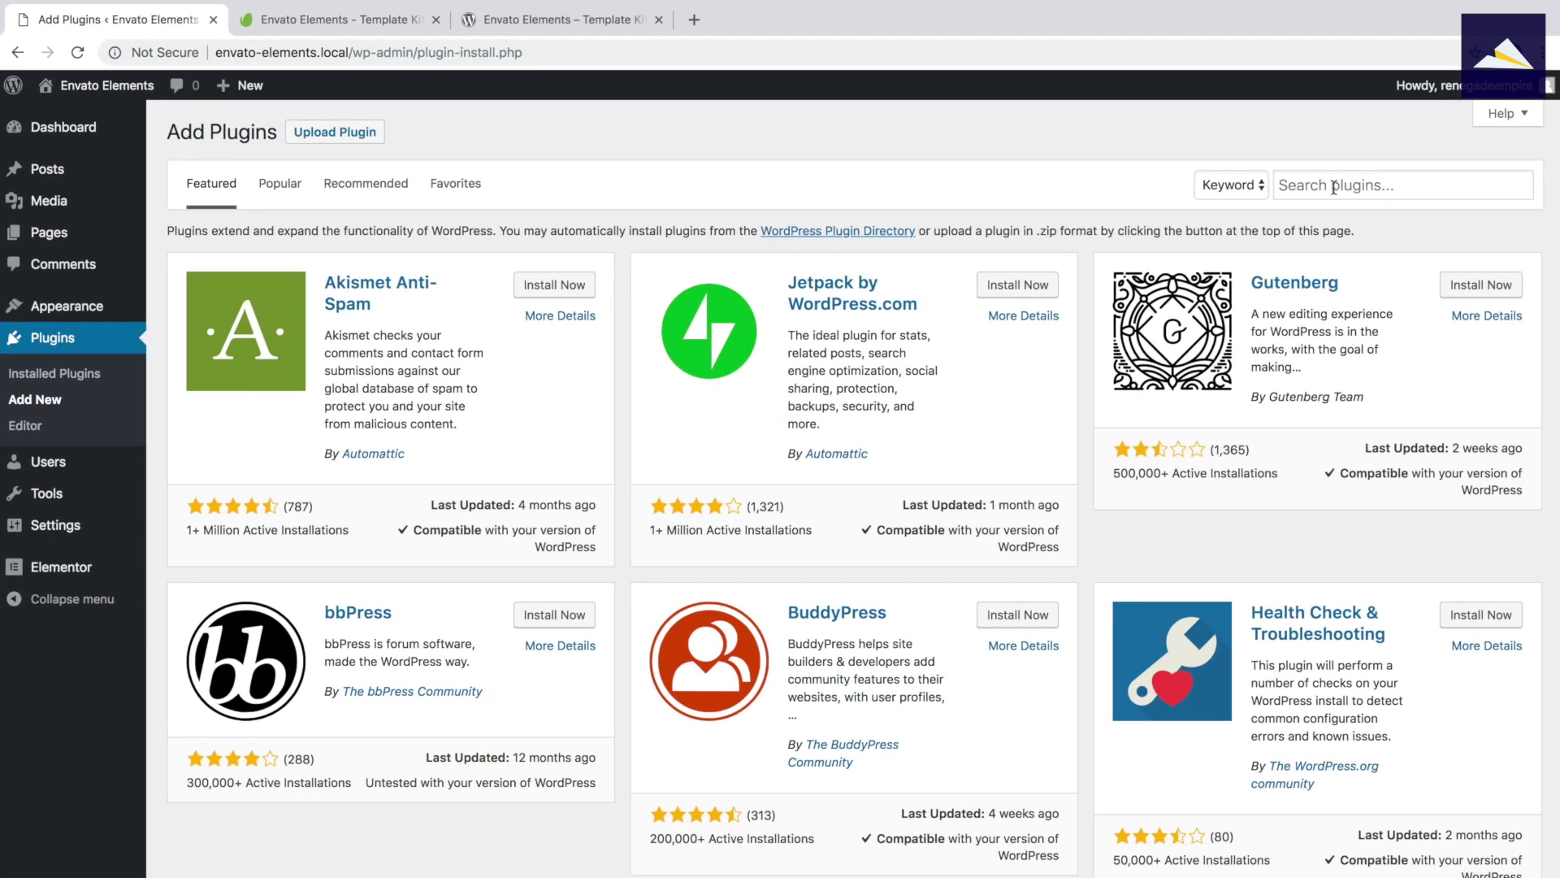
pyautogui.click(1333, 188)
pyautogui.write('envato')
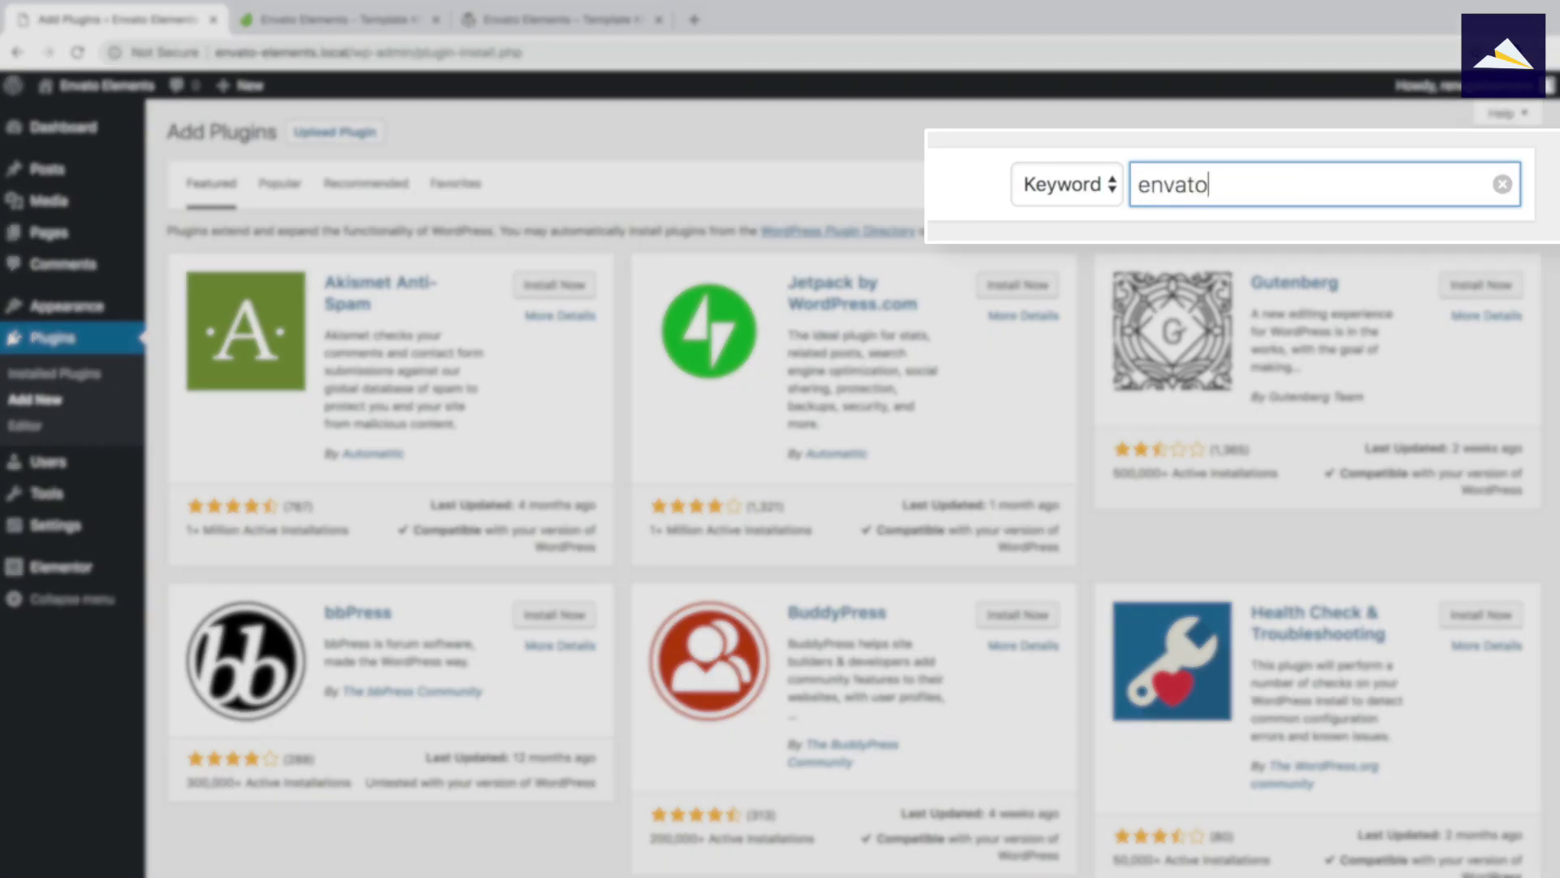
pyautogui.write(' elements')
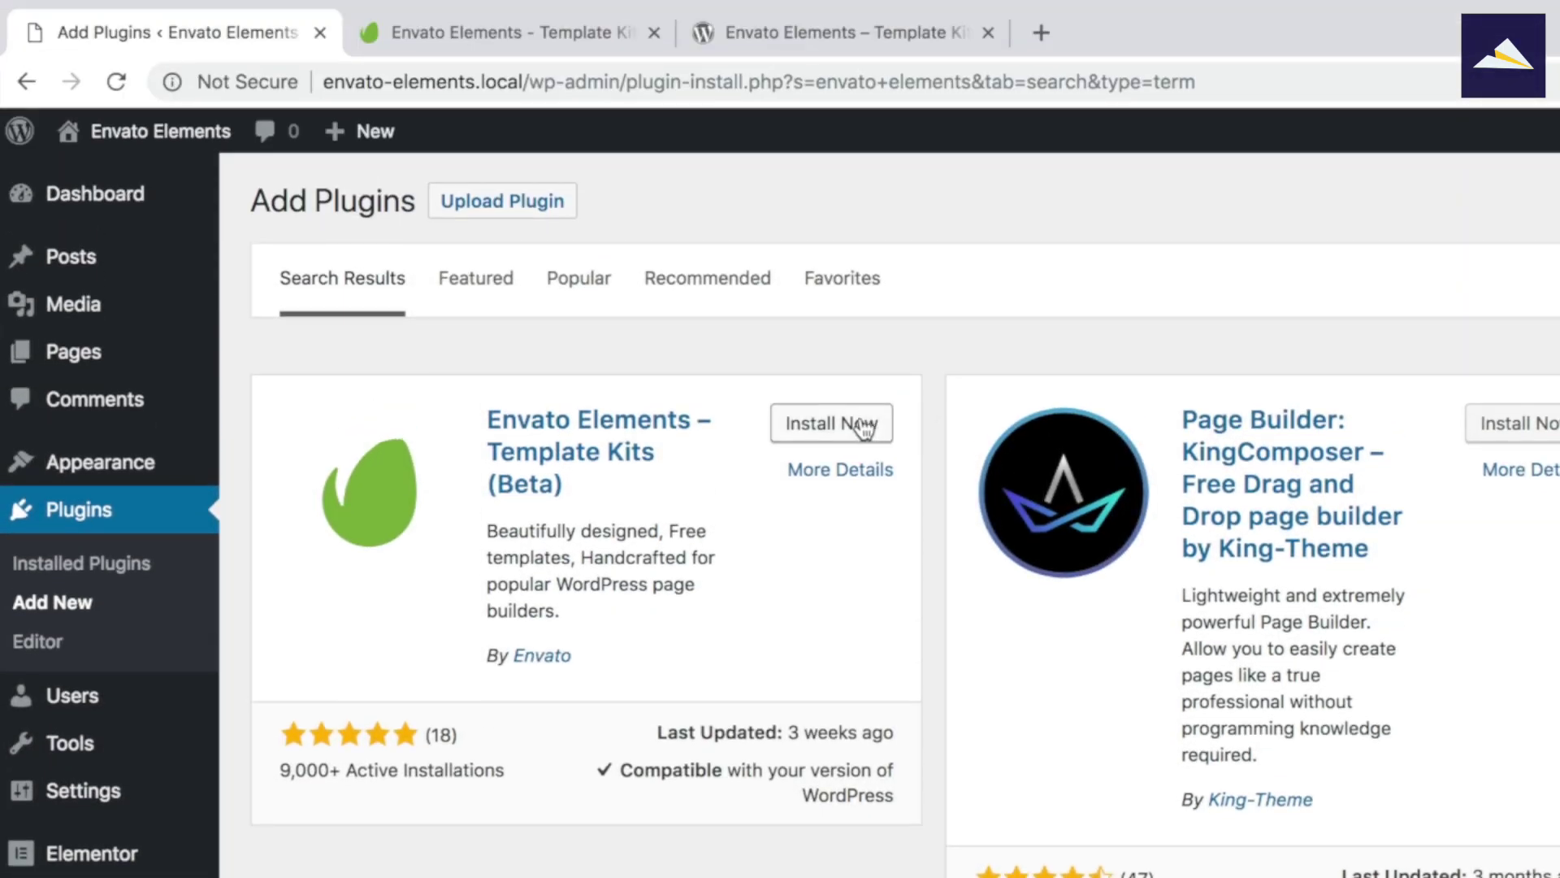
pyautogui.click(857, 425)
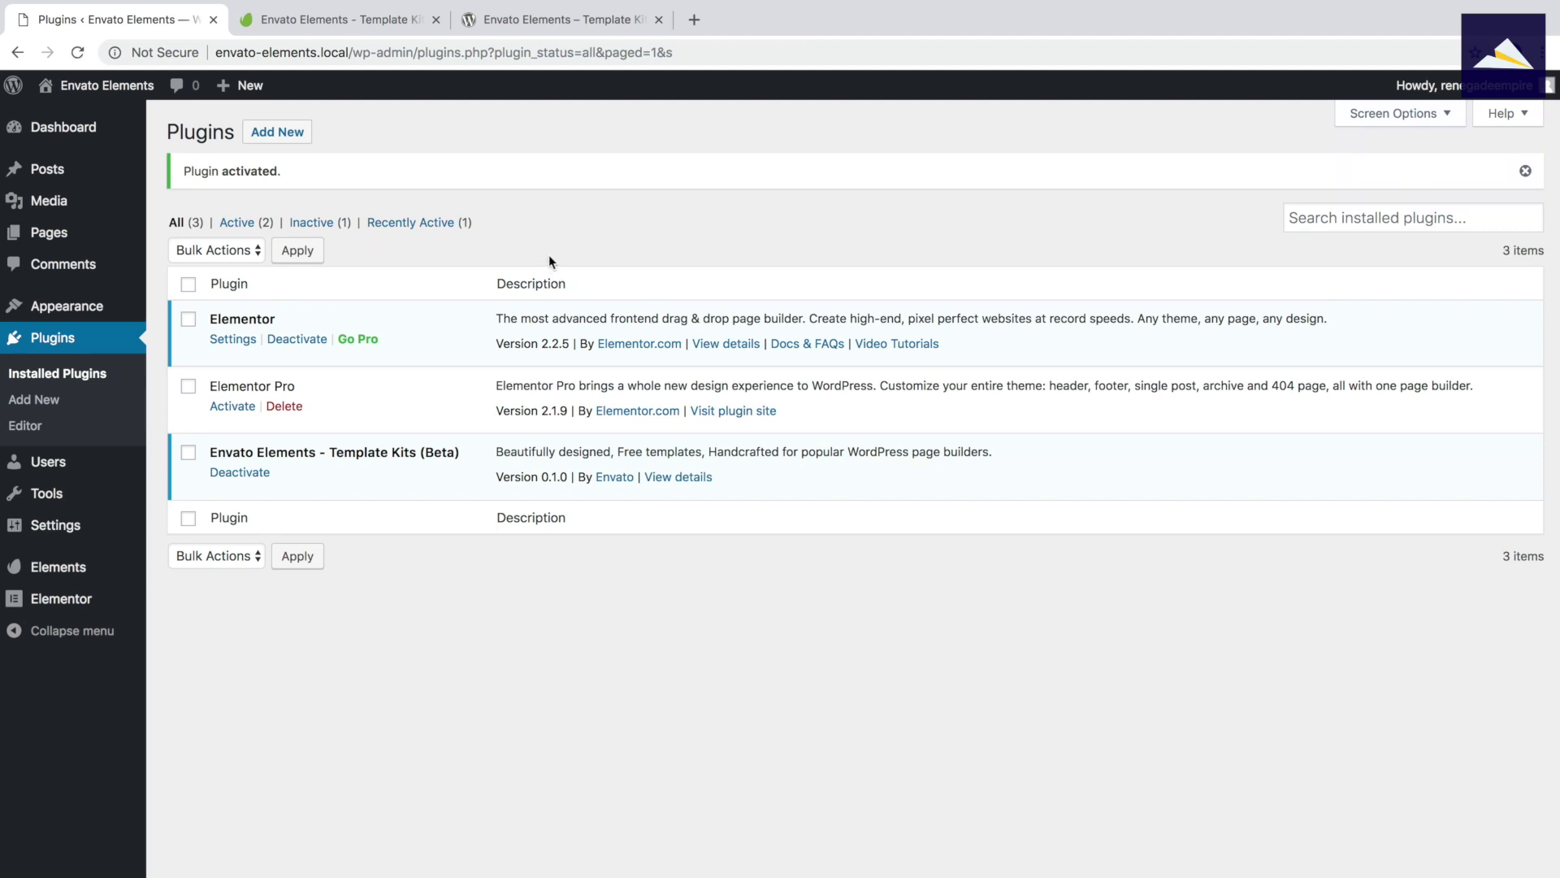
# Open the Envato Elements welcome page and replace the email field with your email address.
pyautogui.click(82, 574)
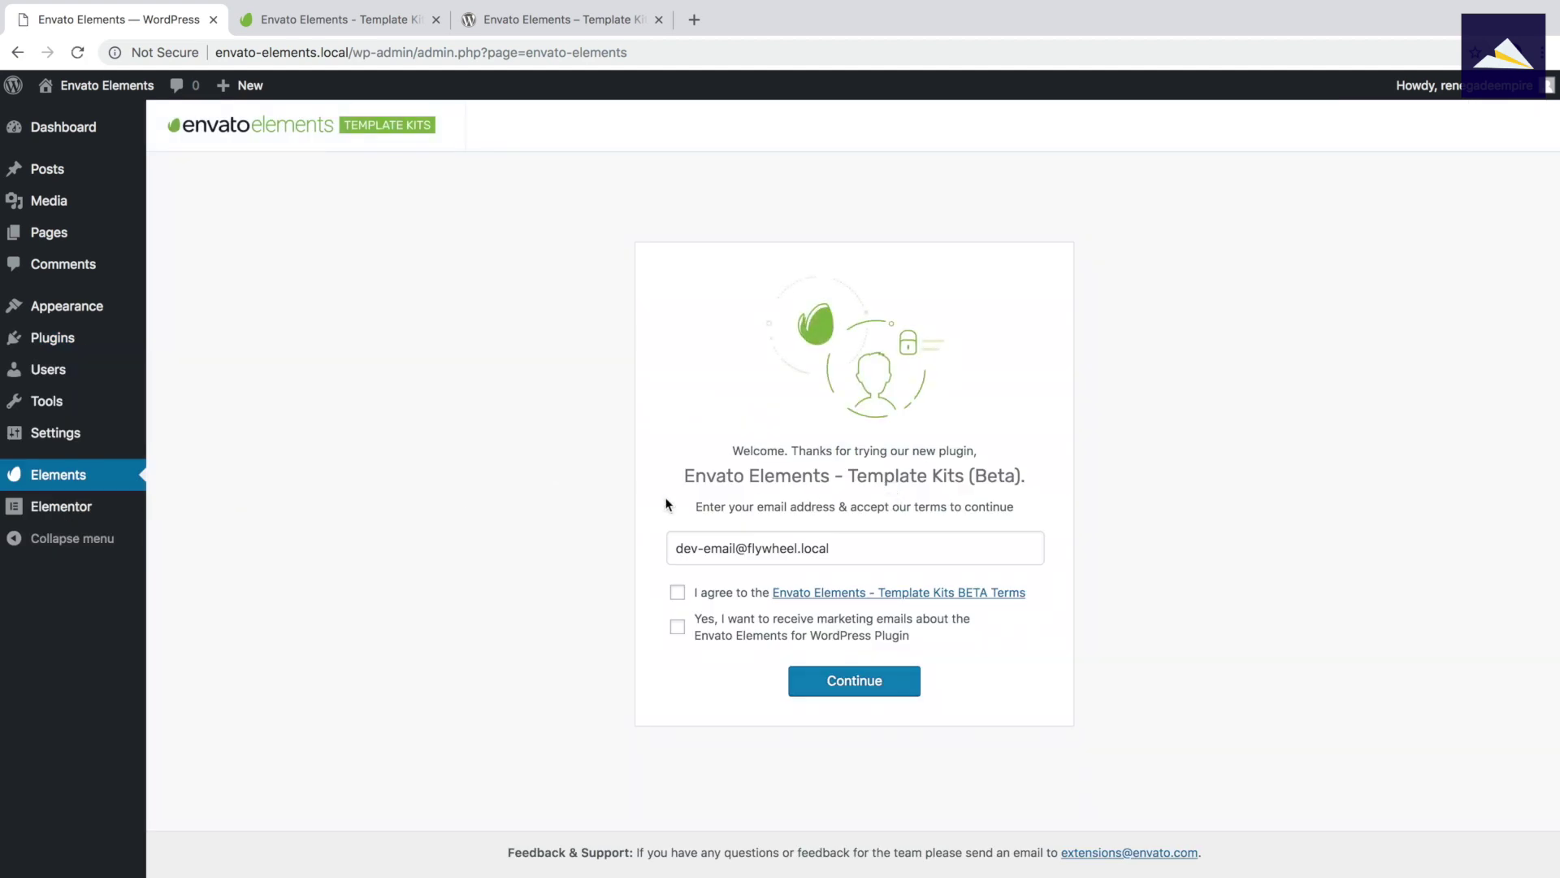
pyautogui.click(858, 544)
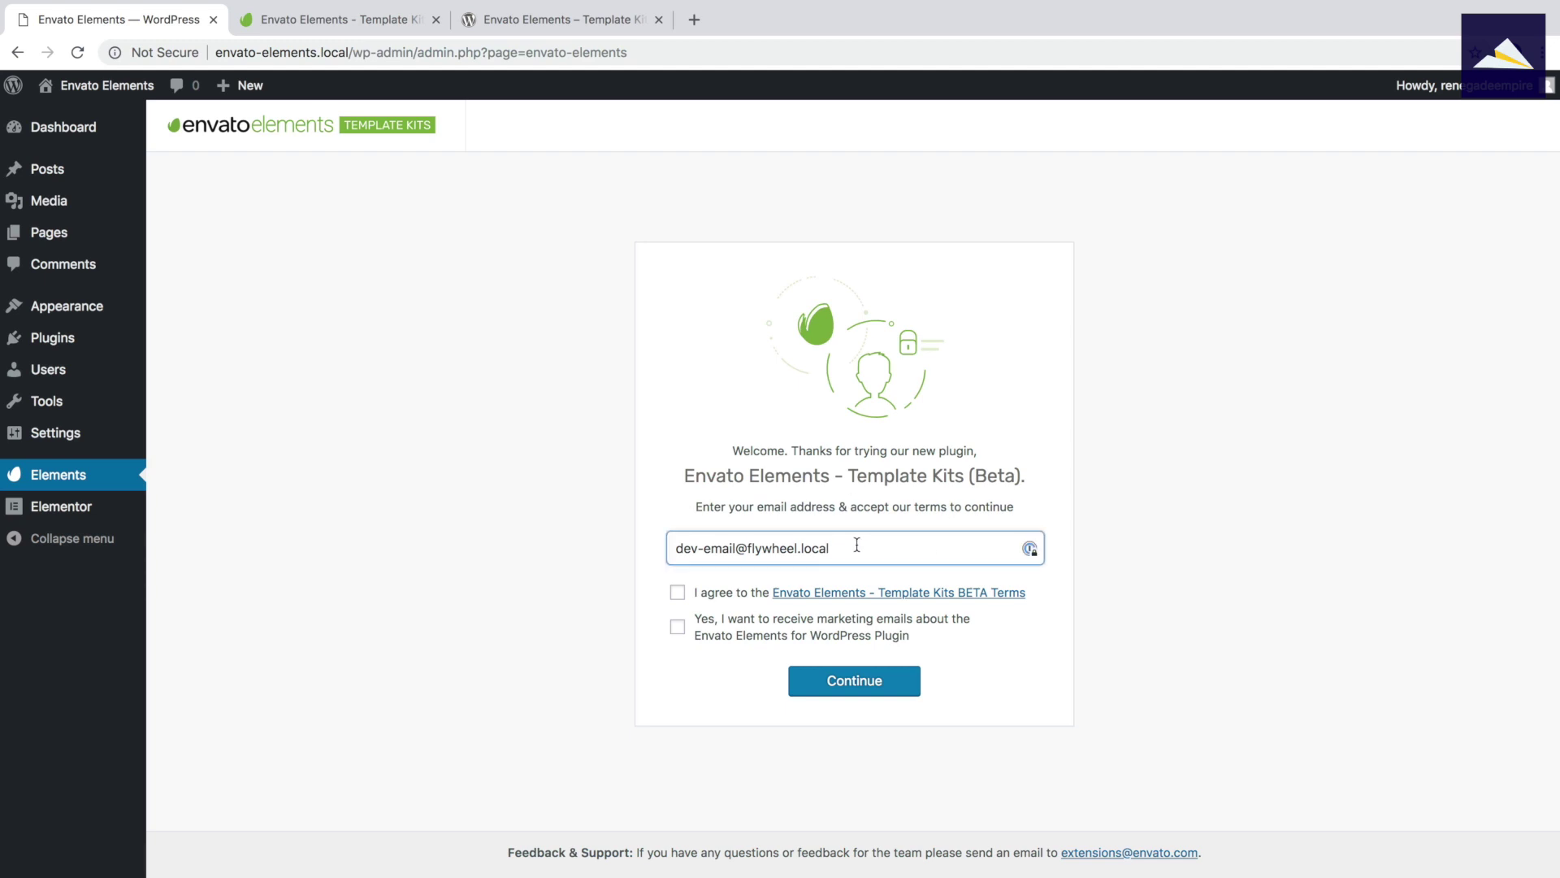
pyautogui.press('super+a')
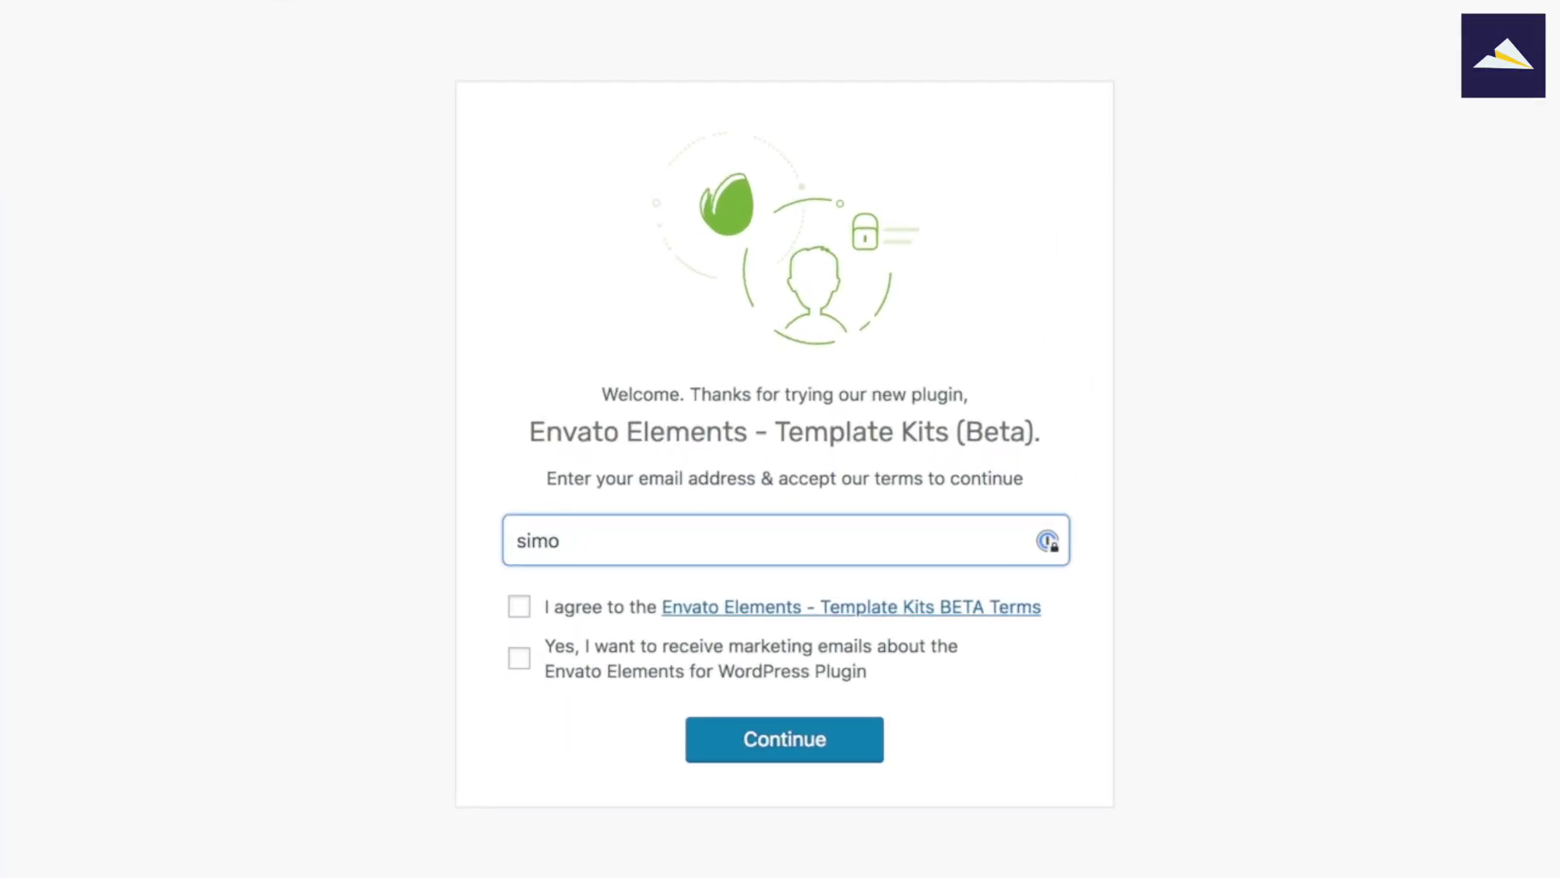
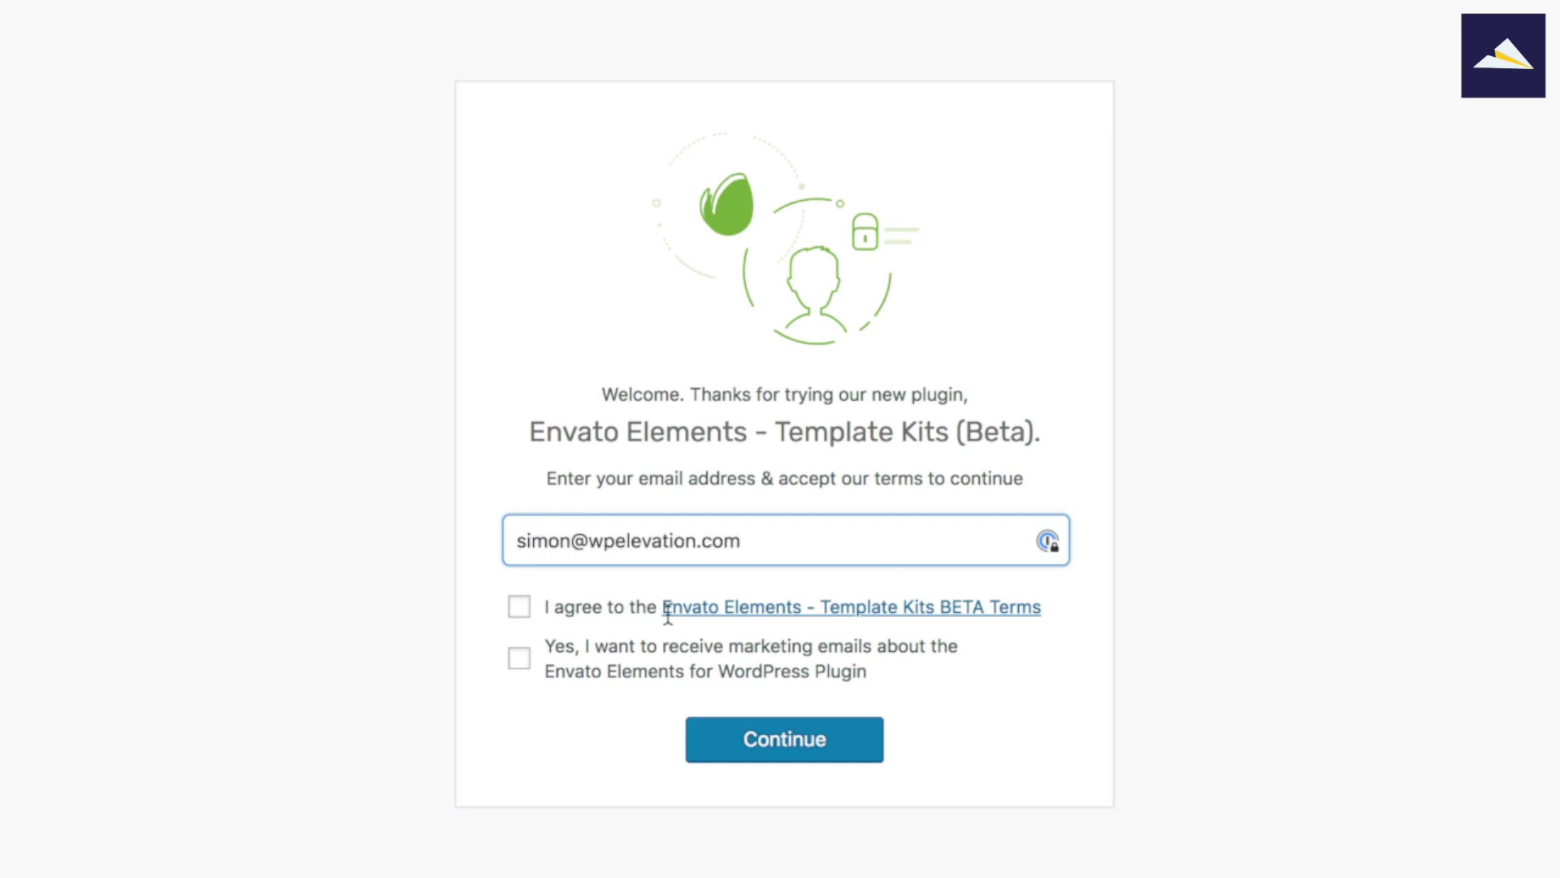
# Accept the Template Kits beta terms, opt into marketing emails, and continue.
pyautogui.click(505, 609)
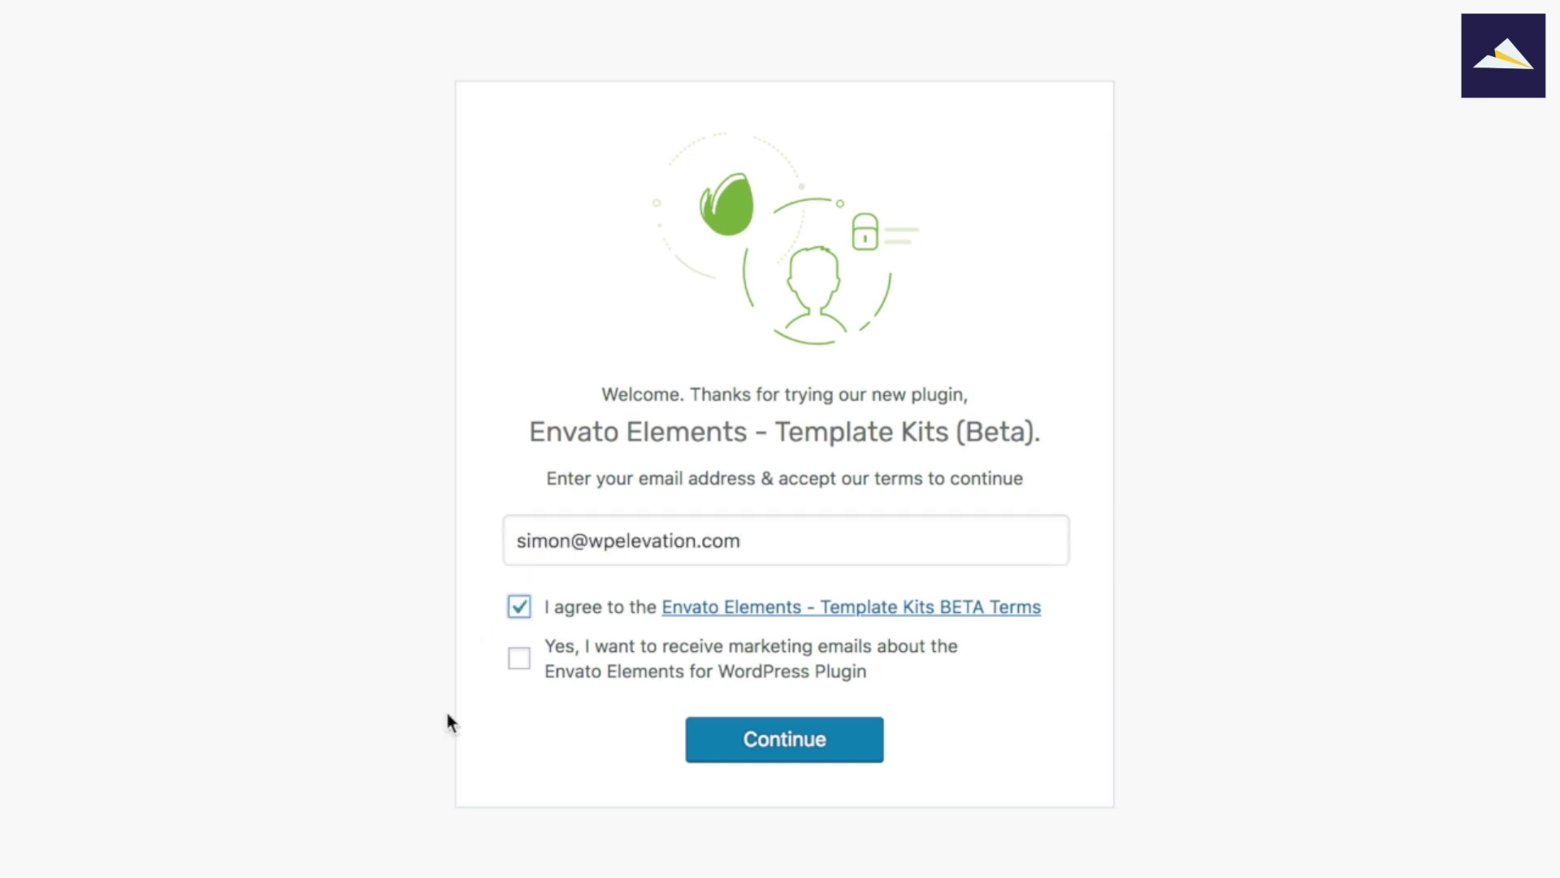
pyautogui.click(520, 662)
pyautogui.click(786, 748)
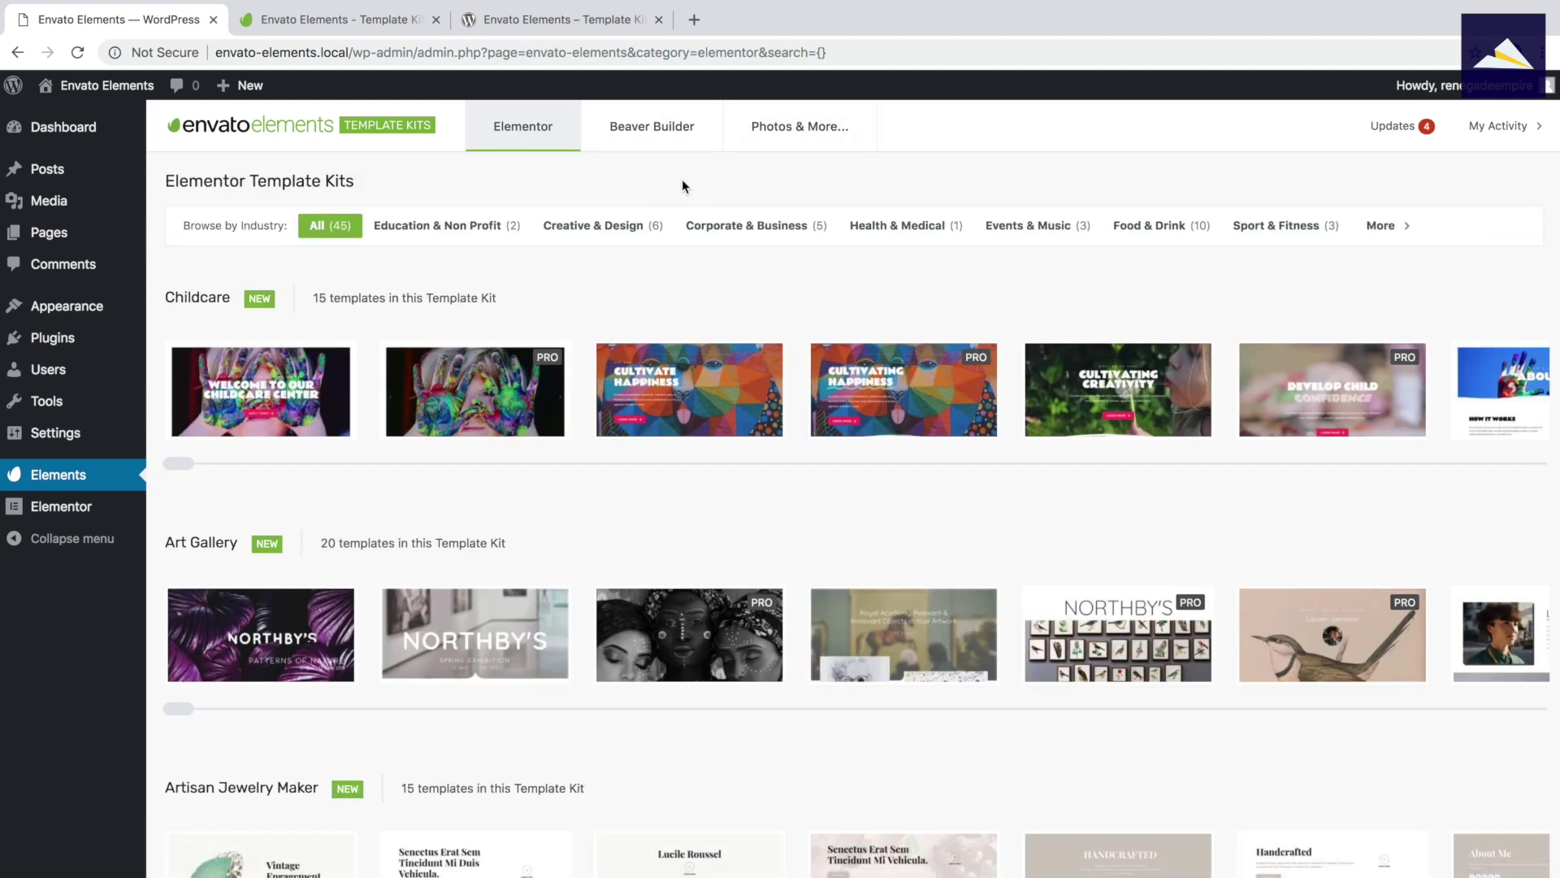
# View the Photos & More page and its Envato Elements details, then return to the Elementor kit library.
pyautogui.click(774, 129)
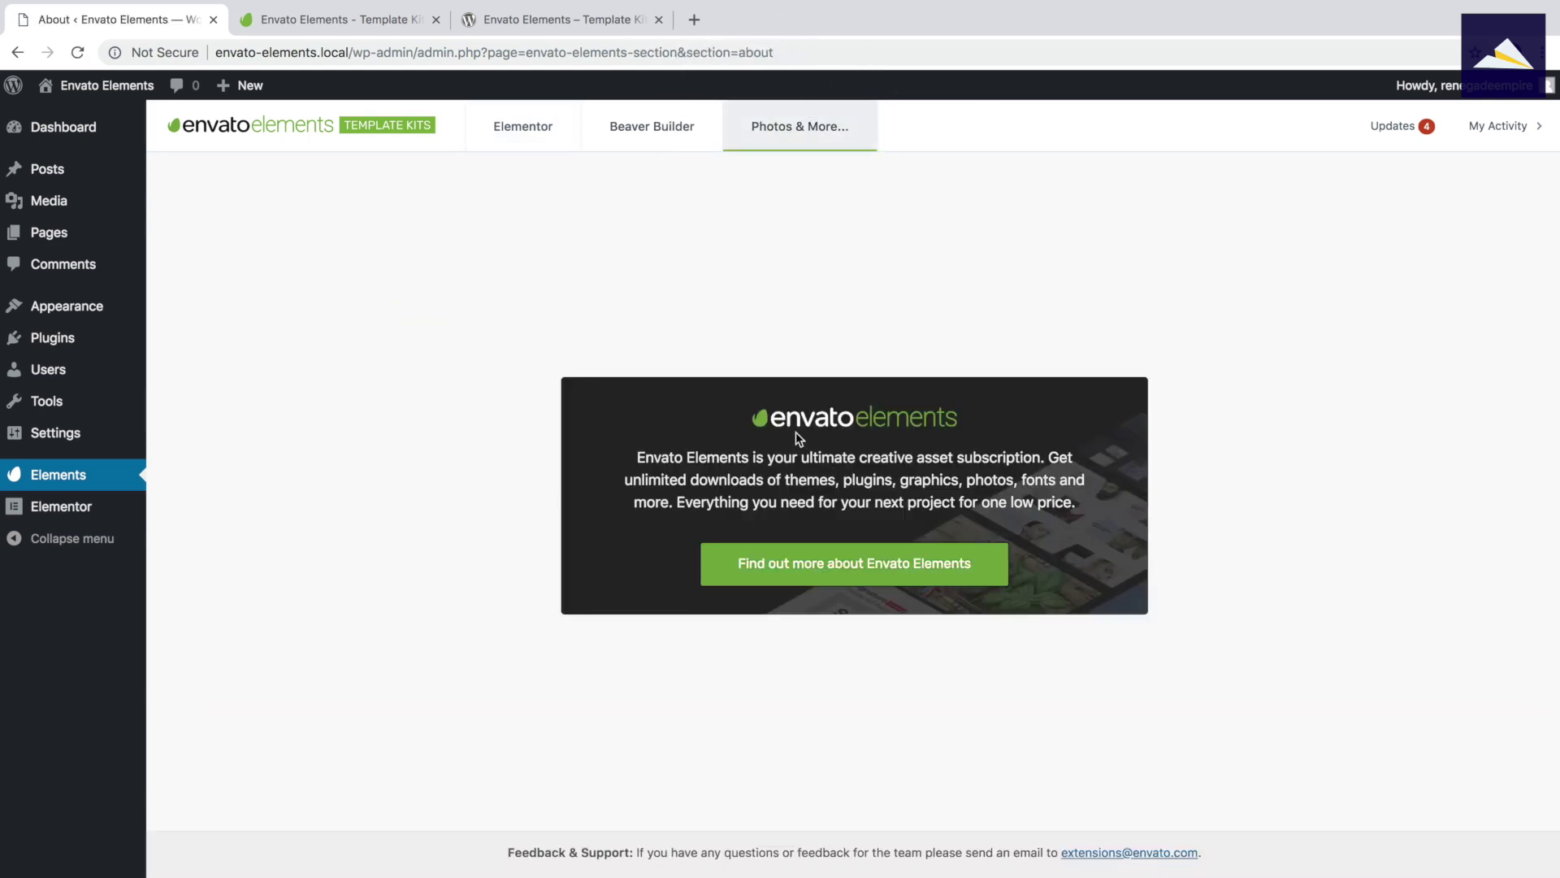
pyautogui.click(800, 564)
pyautogui.click(513, 135)
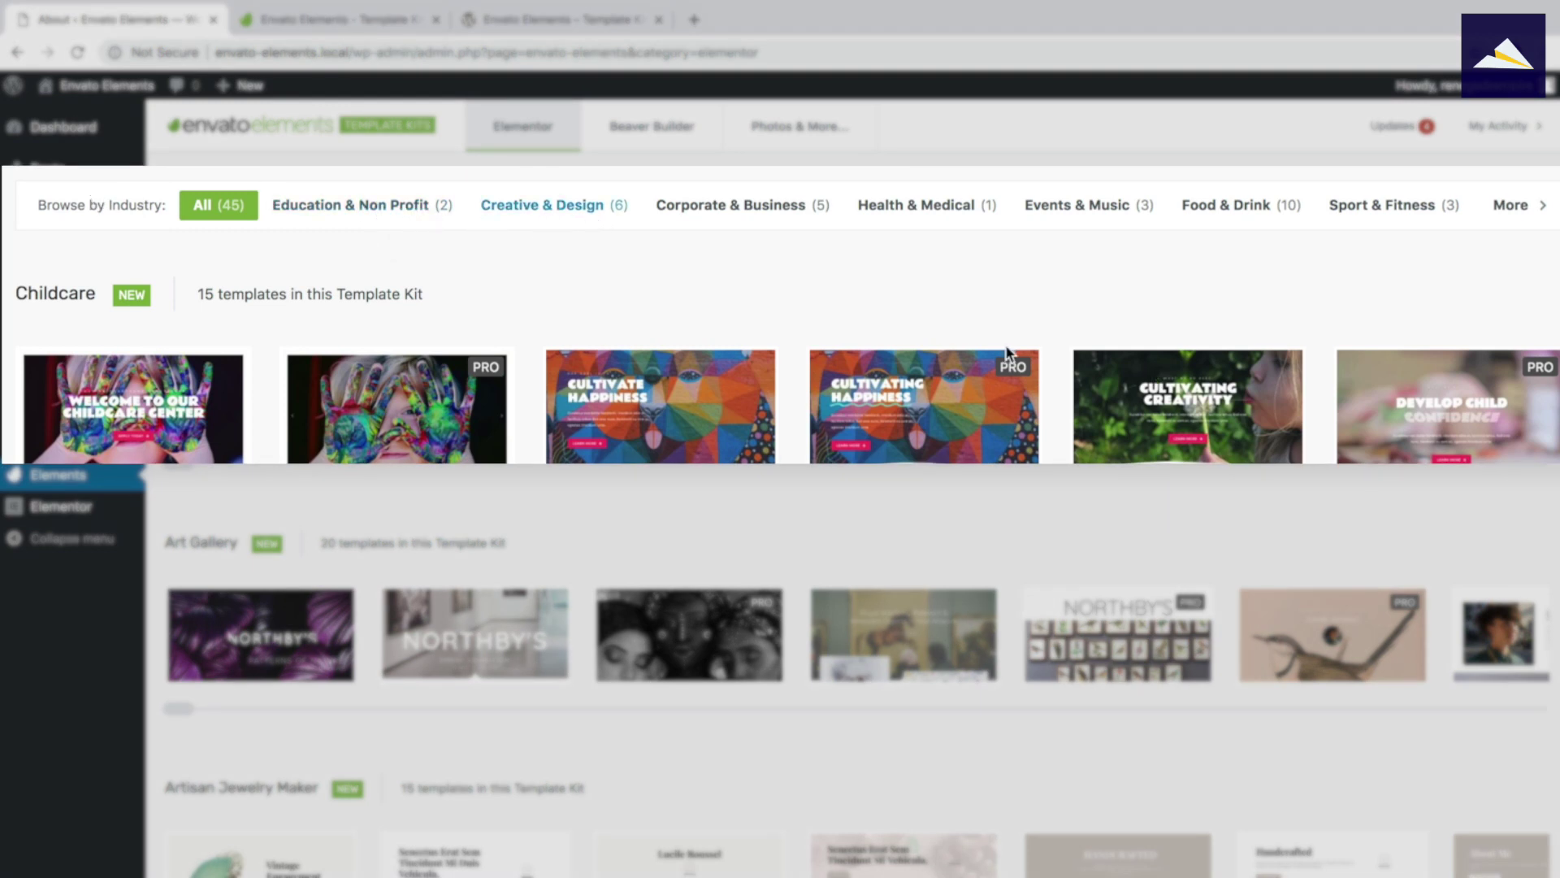
# Check the extra industry categories, then browse the Childcare kit's templates toward Home 1.
pyautogui.click(1530, 217)
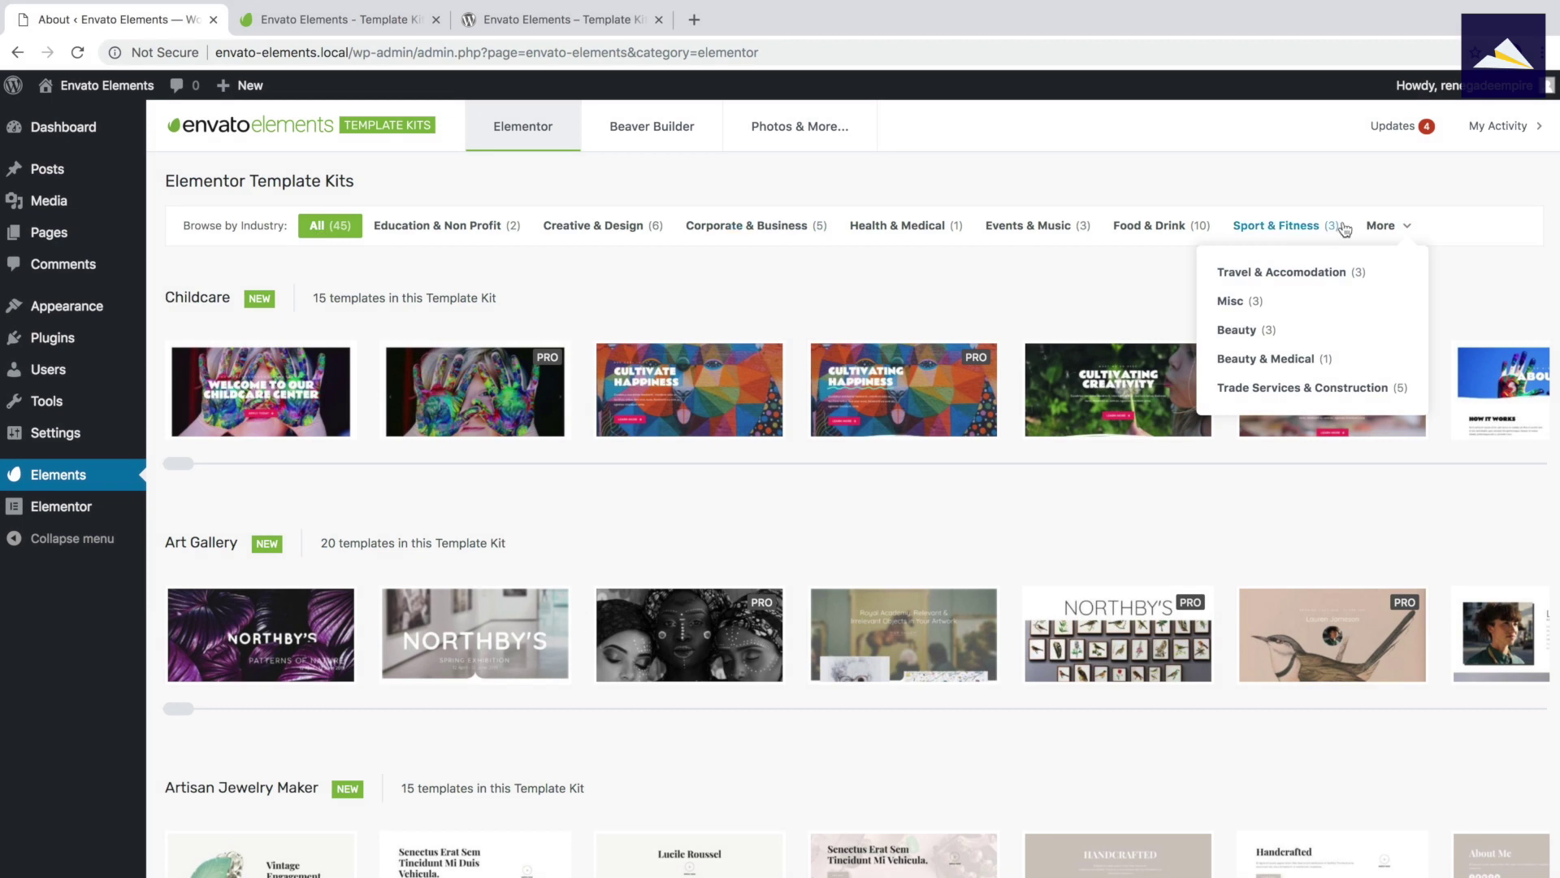
pyautogui.click(1383, 228)
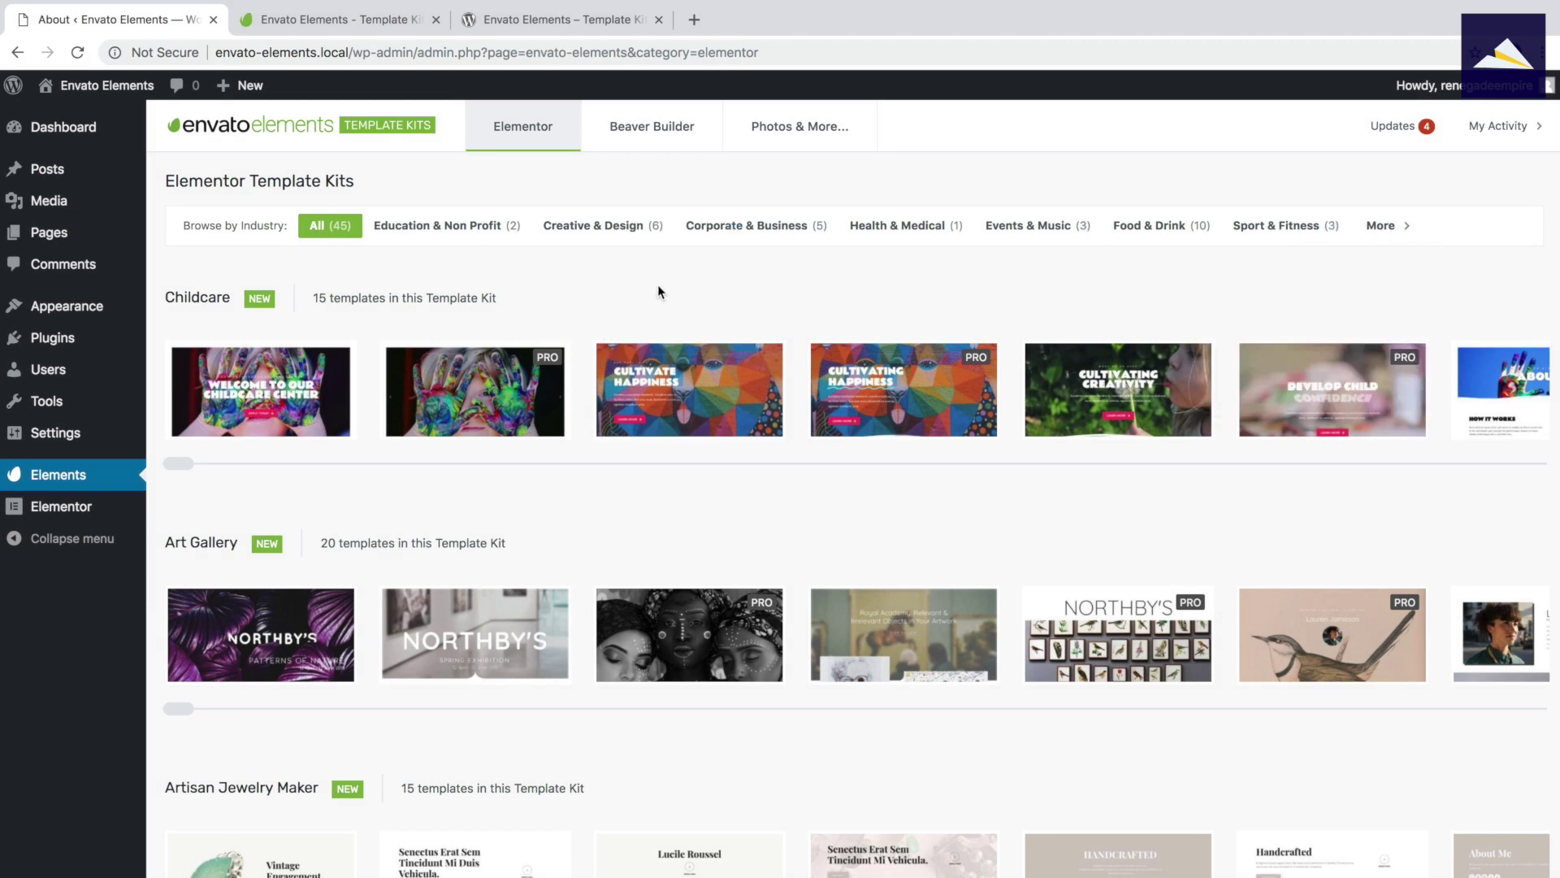
pyautogui.moveTo(467, 372)
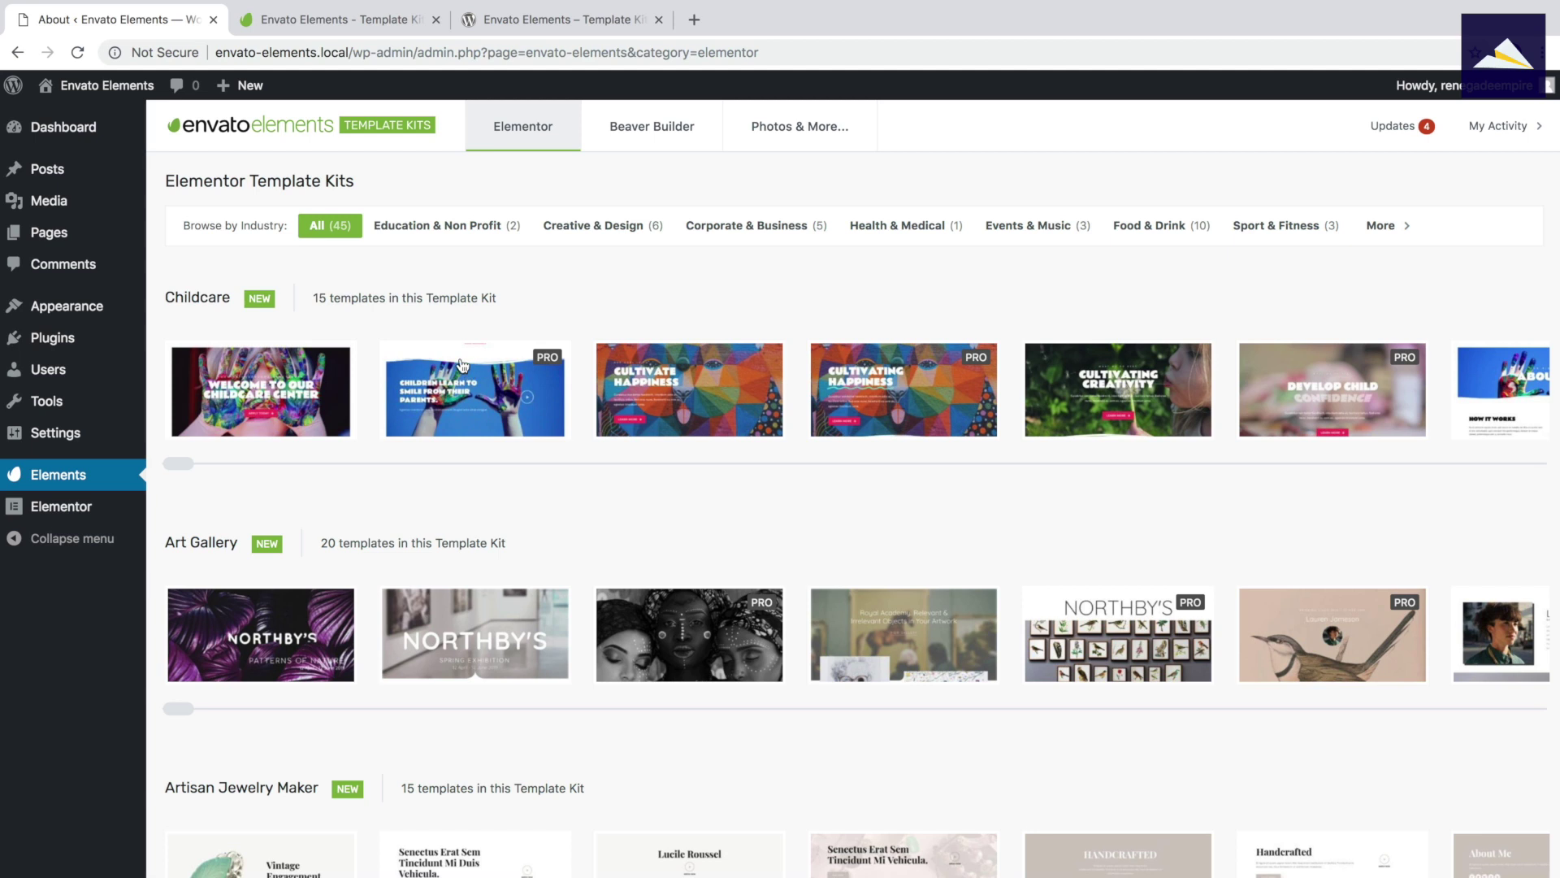
pyautogui.moveTo(260, 380)
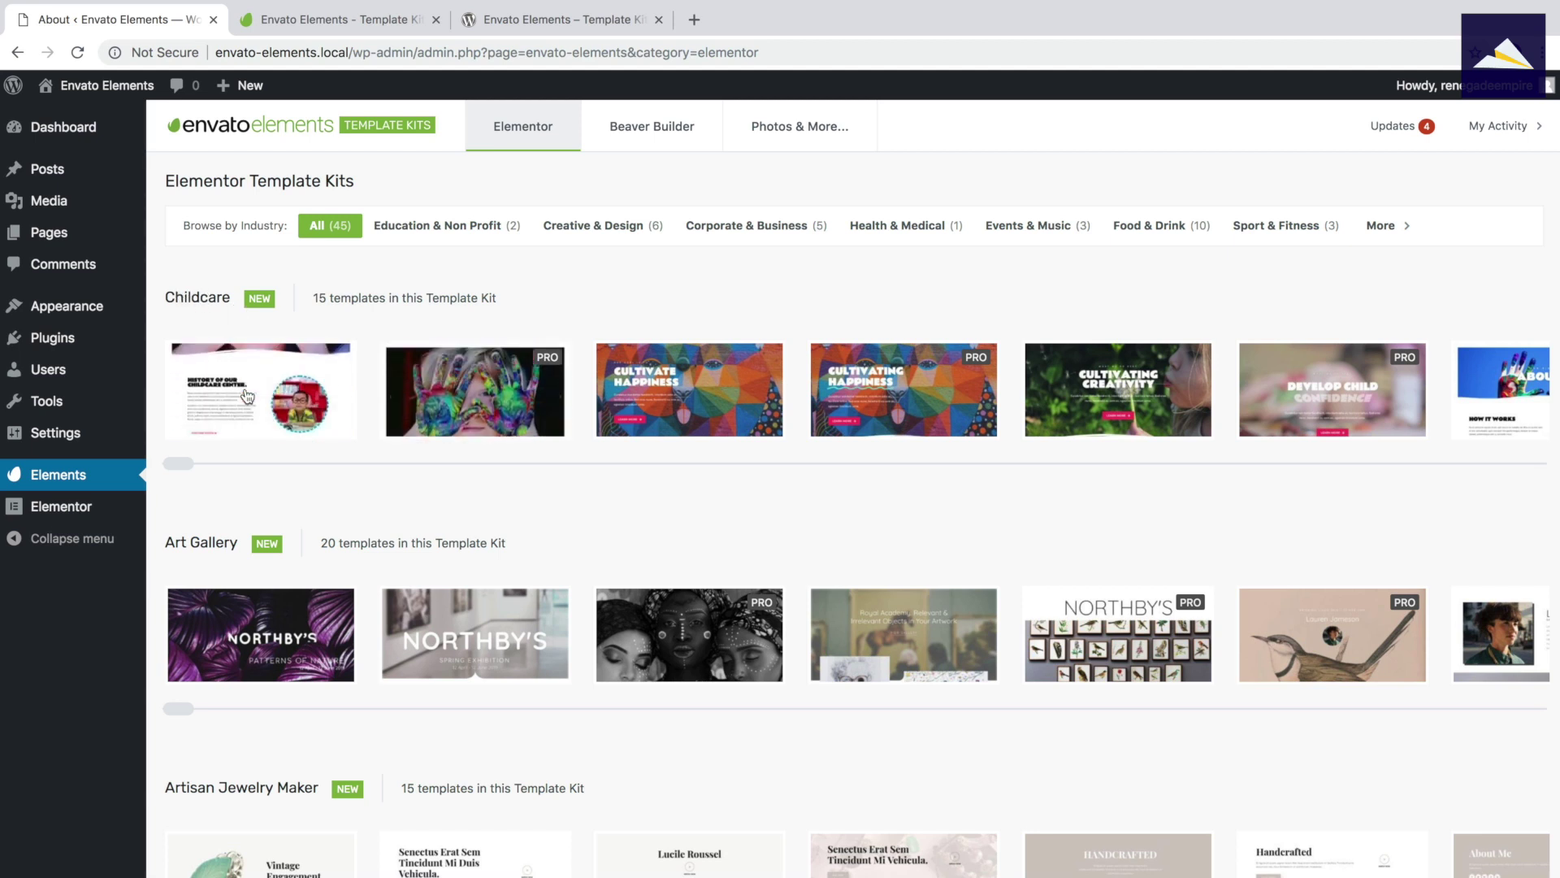
pyautogui.click(260, 380)
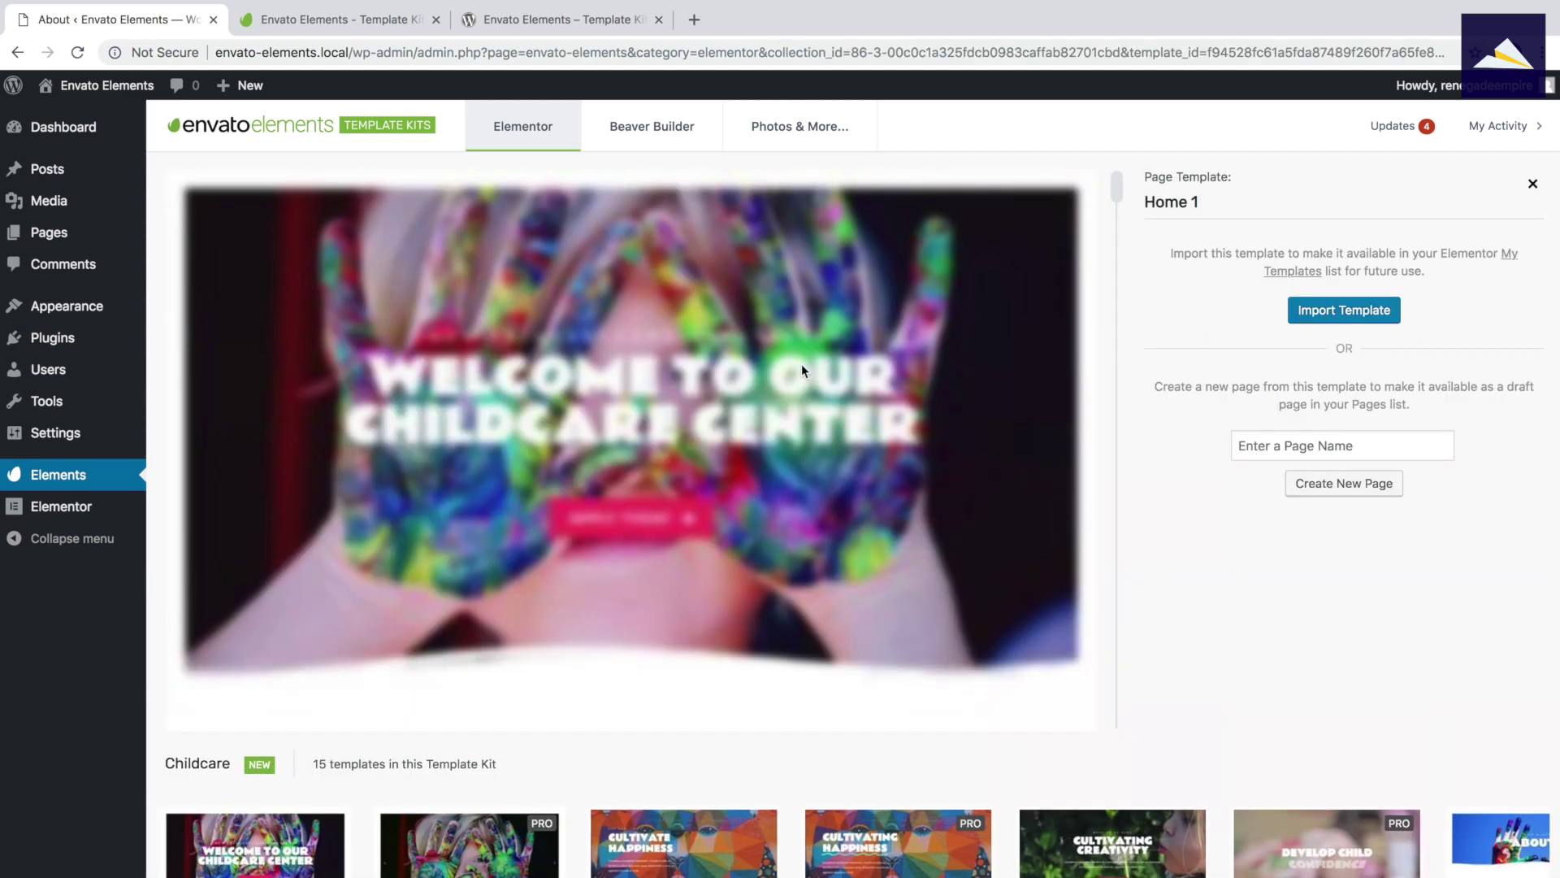
pyautogui.moveTo(476, 872)
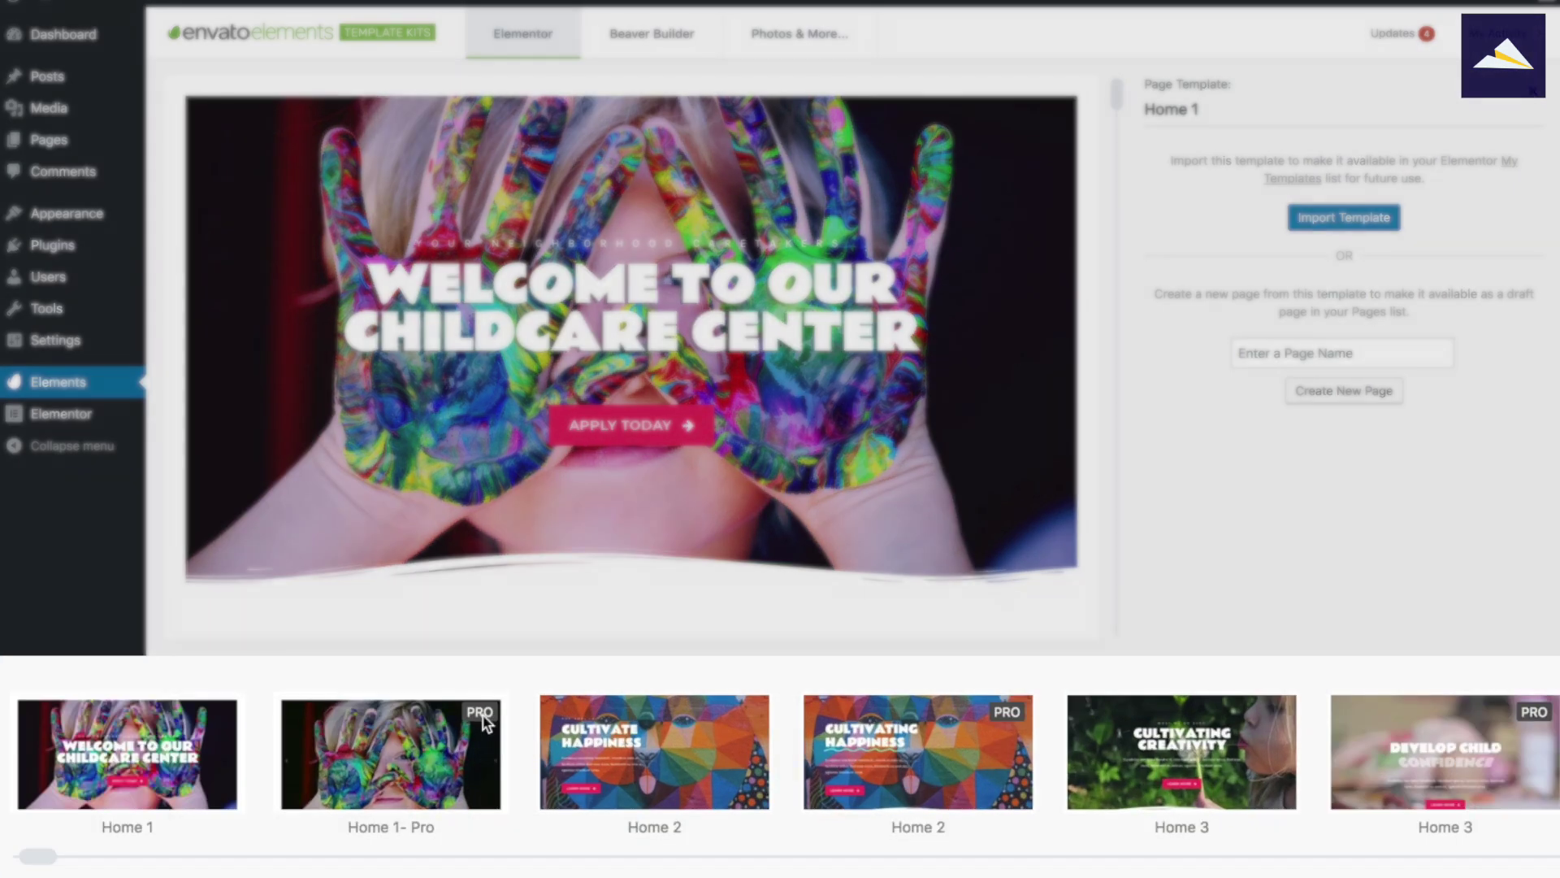
pyautogui.moveTo(641, 734)
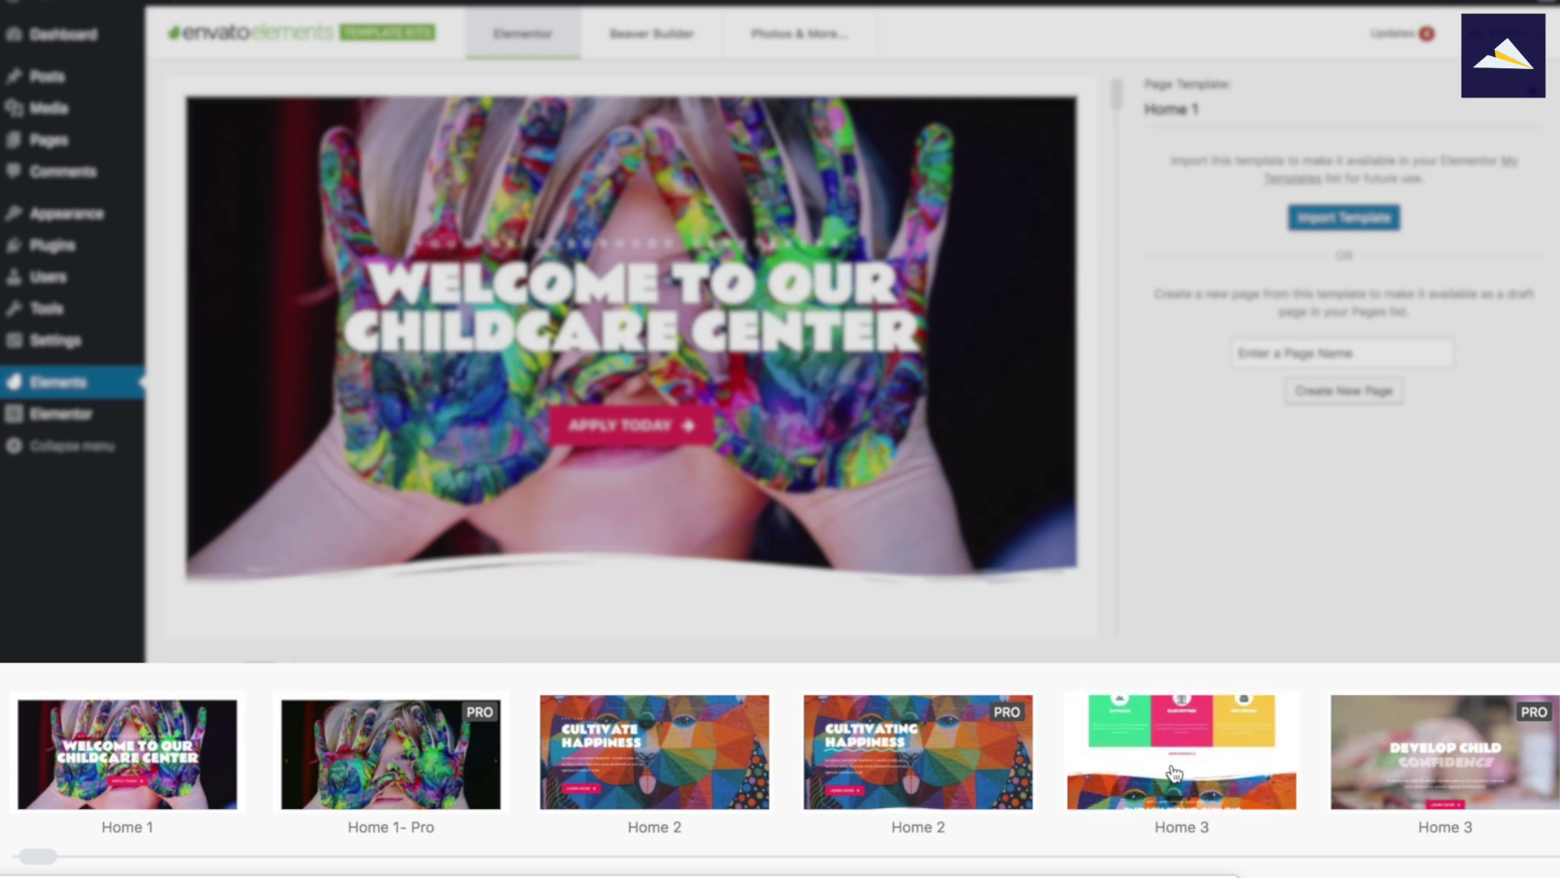
pyautogui.hscroll(6, 1189, 758)
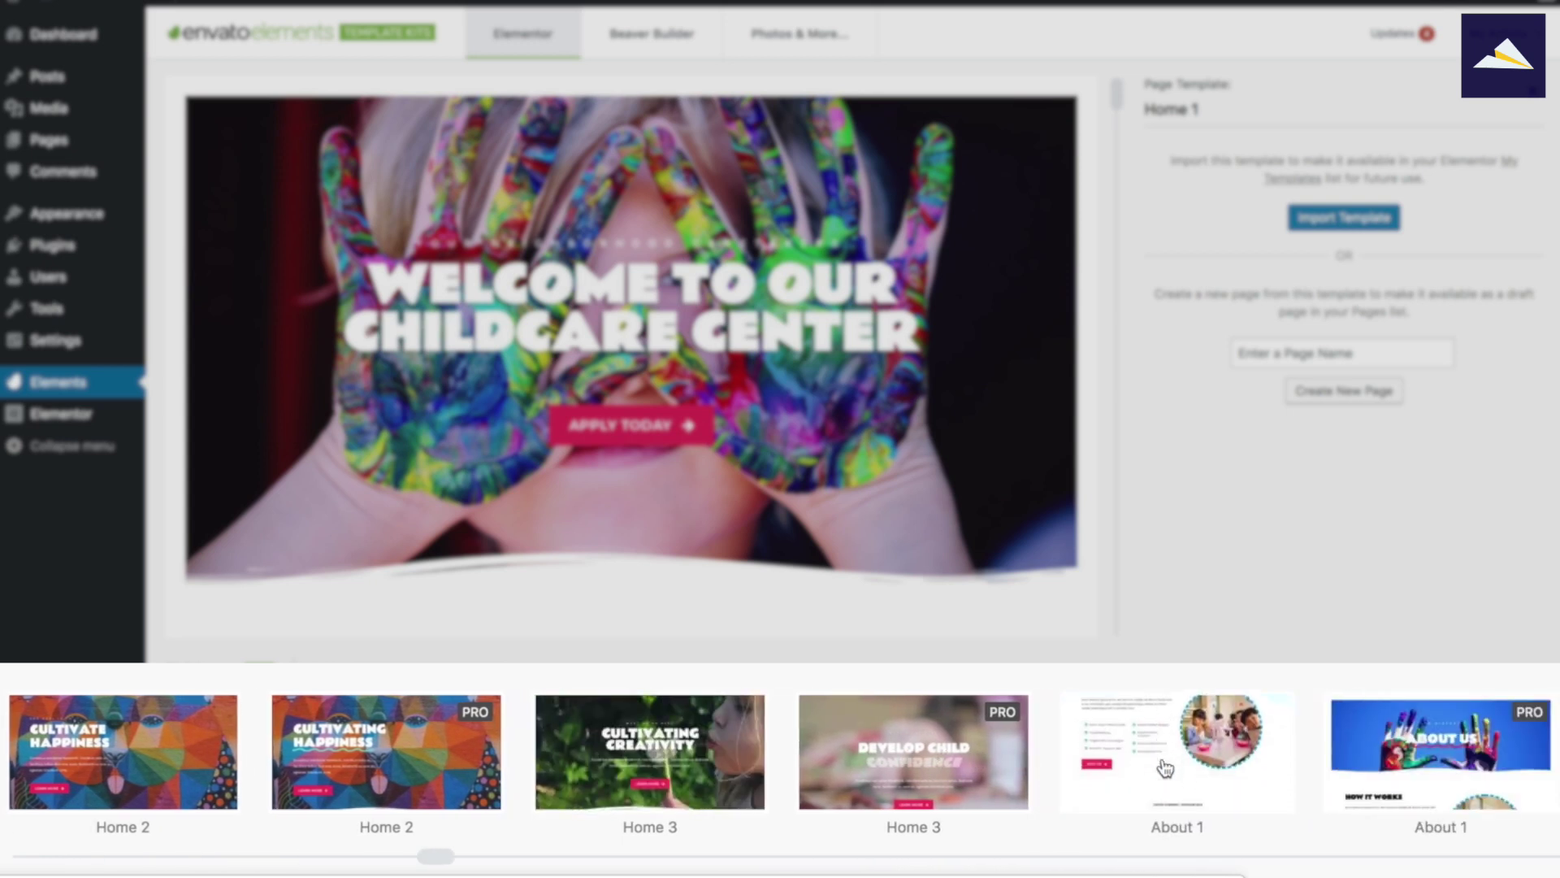
pyautogui.hscroll(3, 1393, 758)
pyautogui.hscroll(2, 1393, 757)
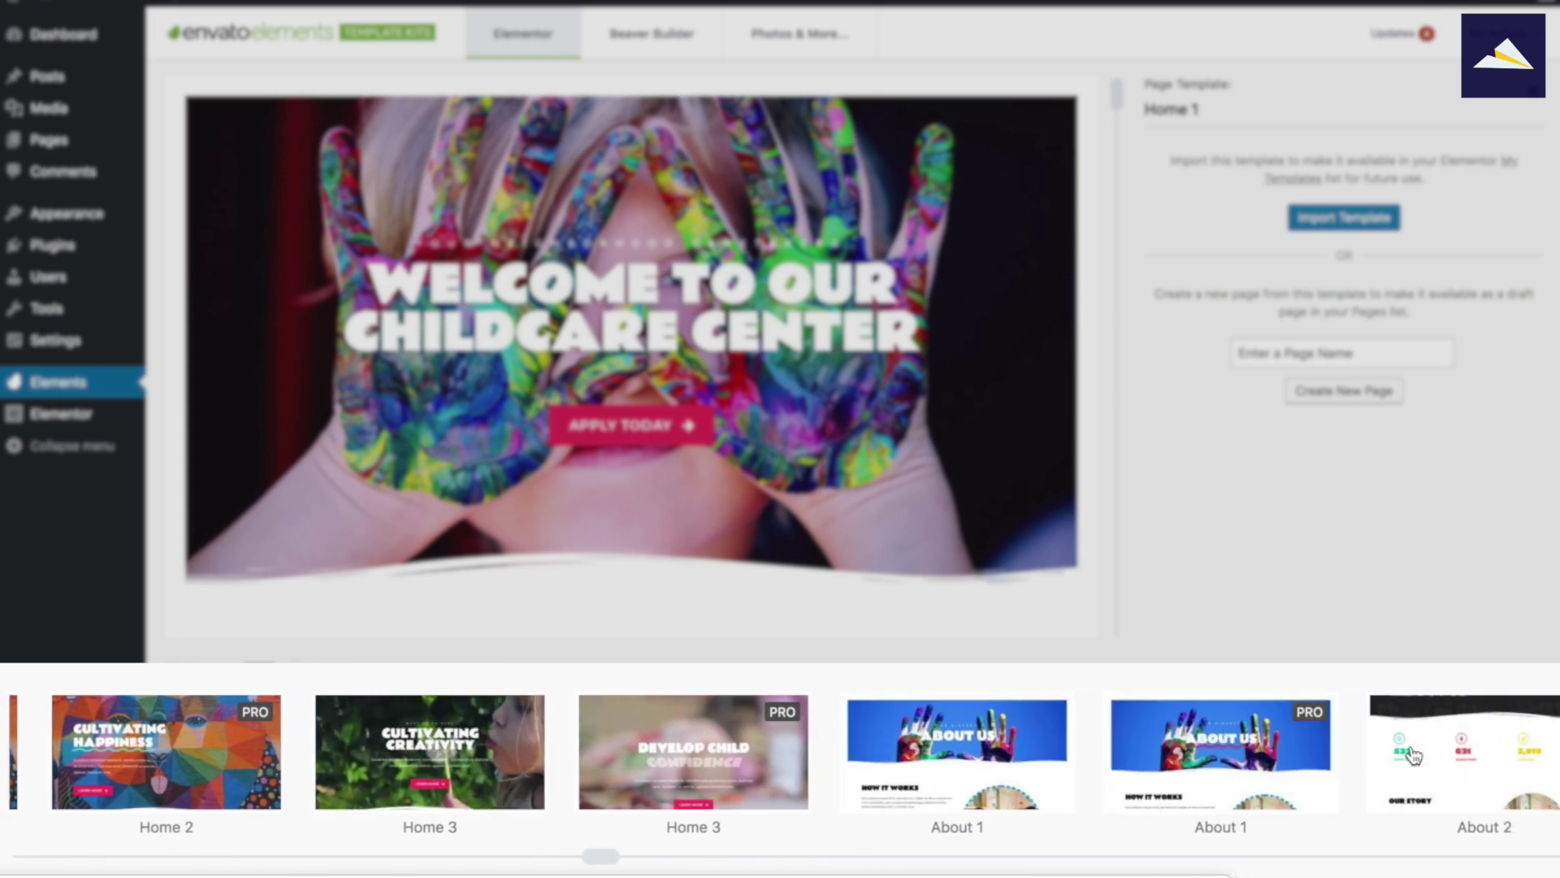
pyautogui.hscroll(2, 1420, 755)
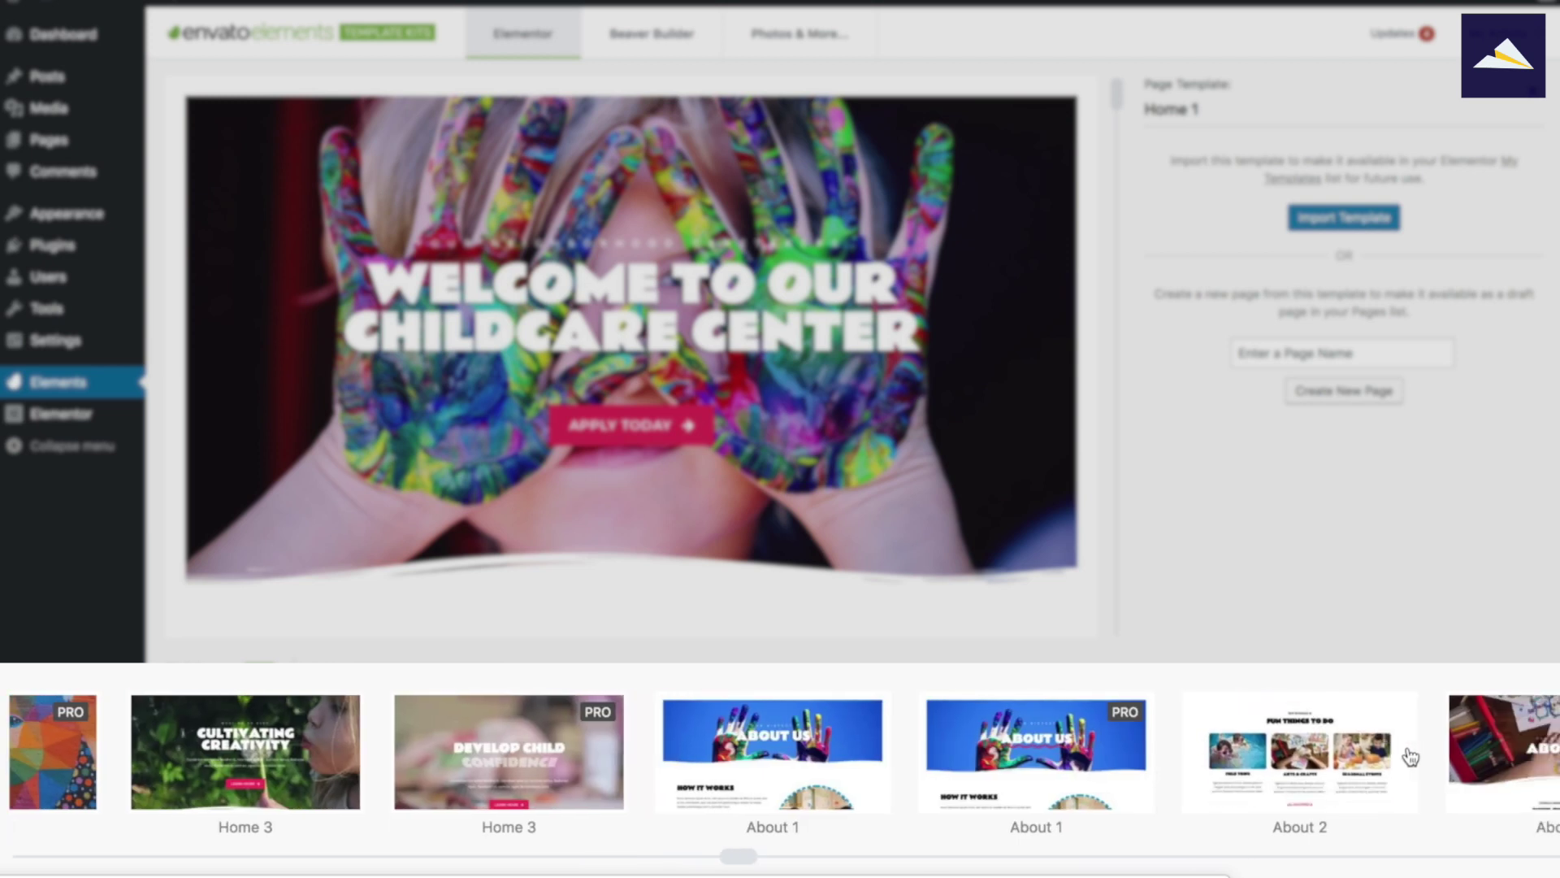
# Preview the Childcare About 2 template and scroll through its sections to the childcare history.
pyautogui.click(1276, 764)
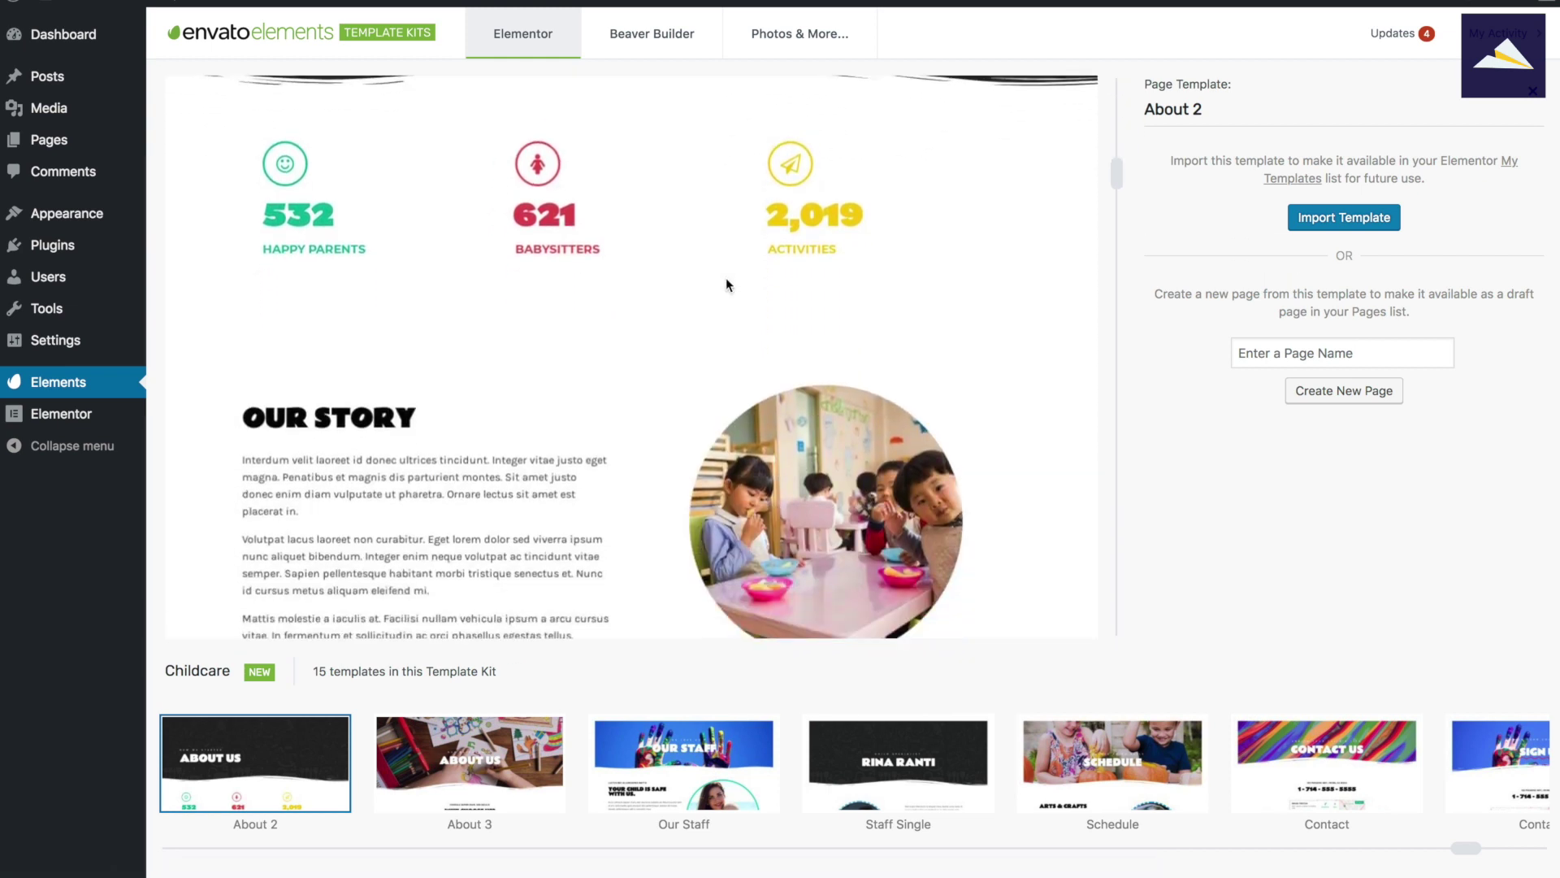
pyautogui.scroll(2, 725, 276)
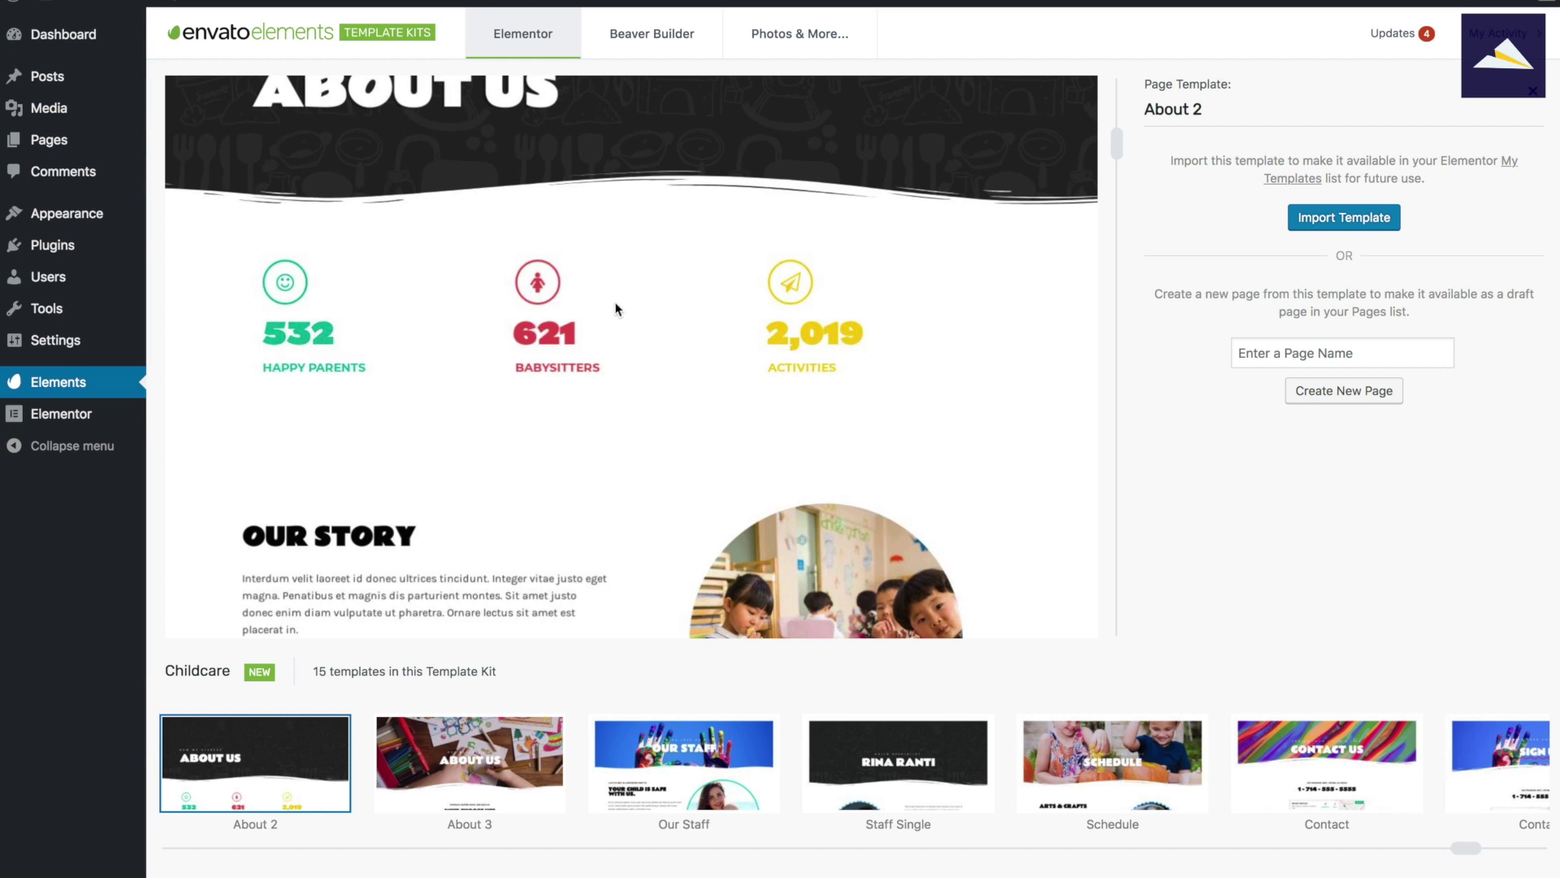
pyautogui.scroll(-3, 615, 309)
pyautogui.scroll(-8, 616, 307)
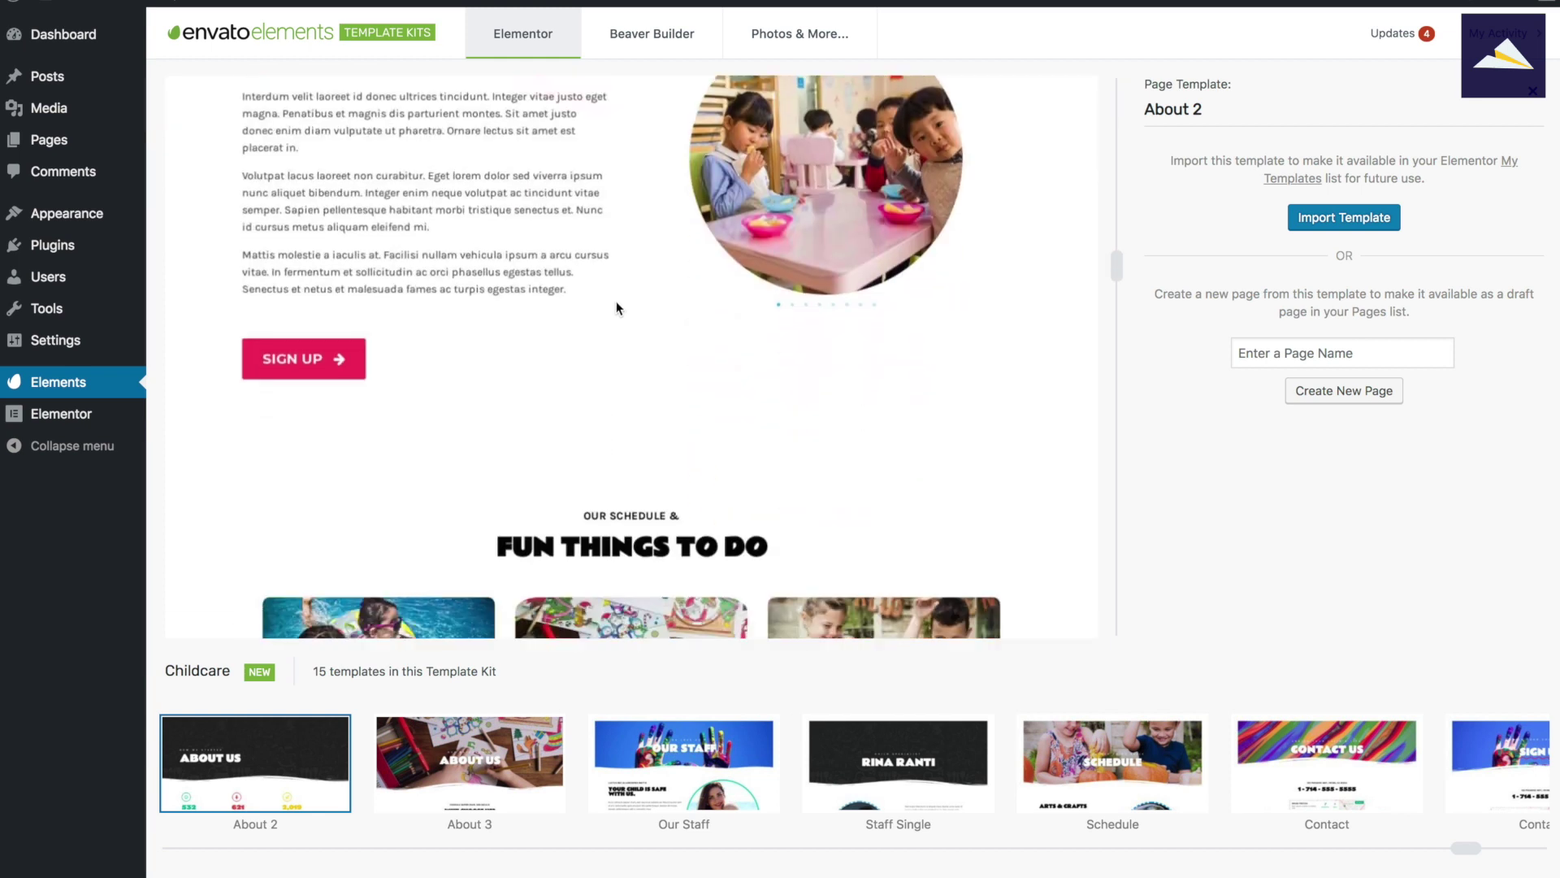
pyautogui.scroll(-2, 616, 307)
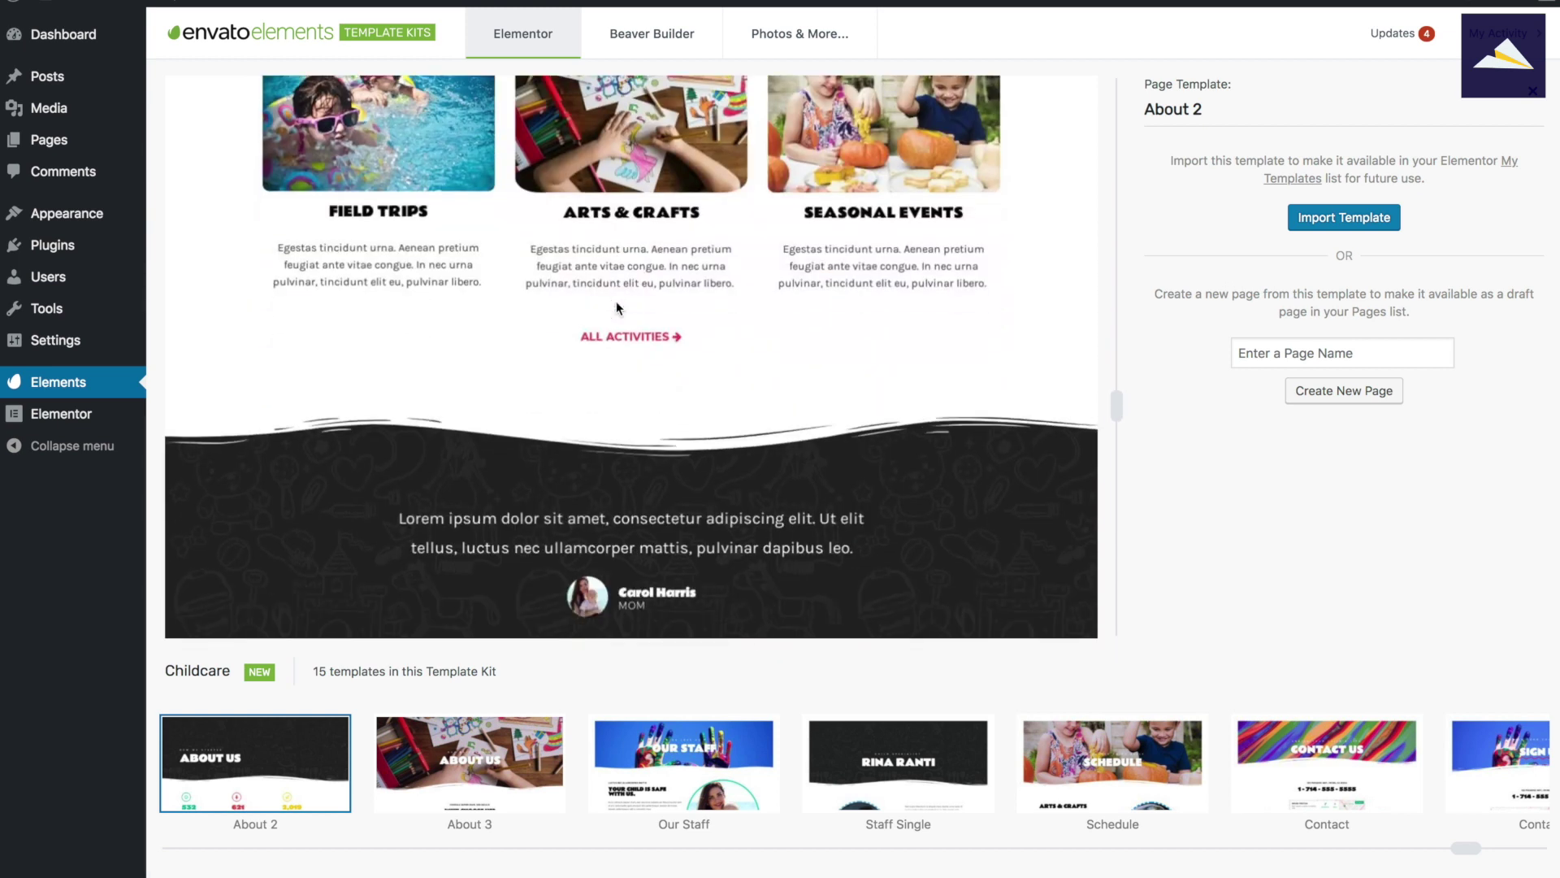
pyautogui.scroll(-4, 623, 305)
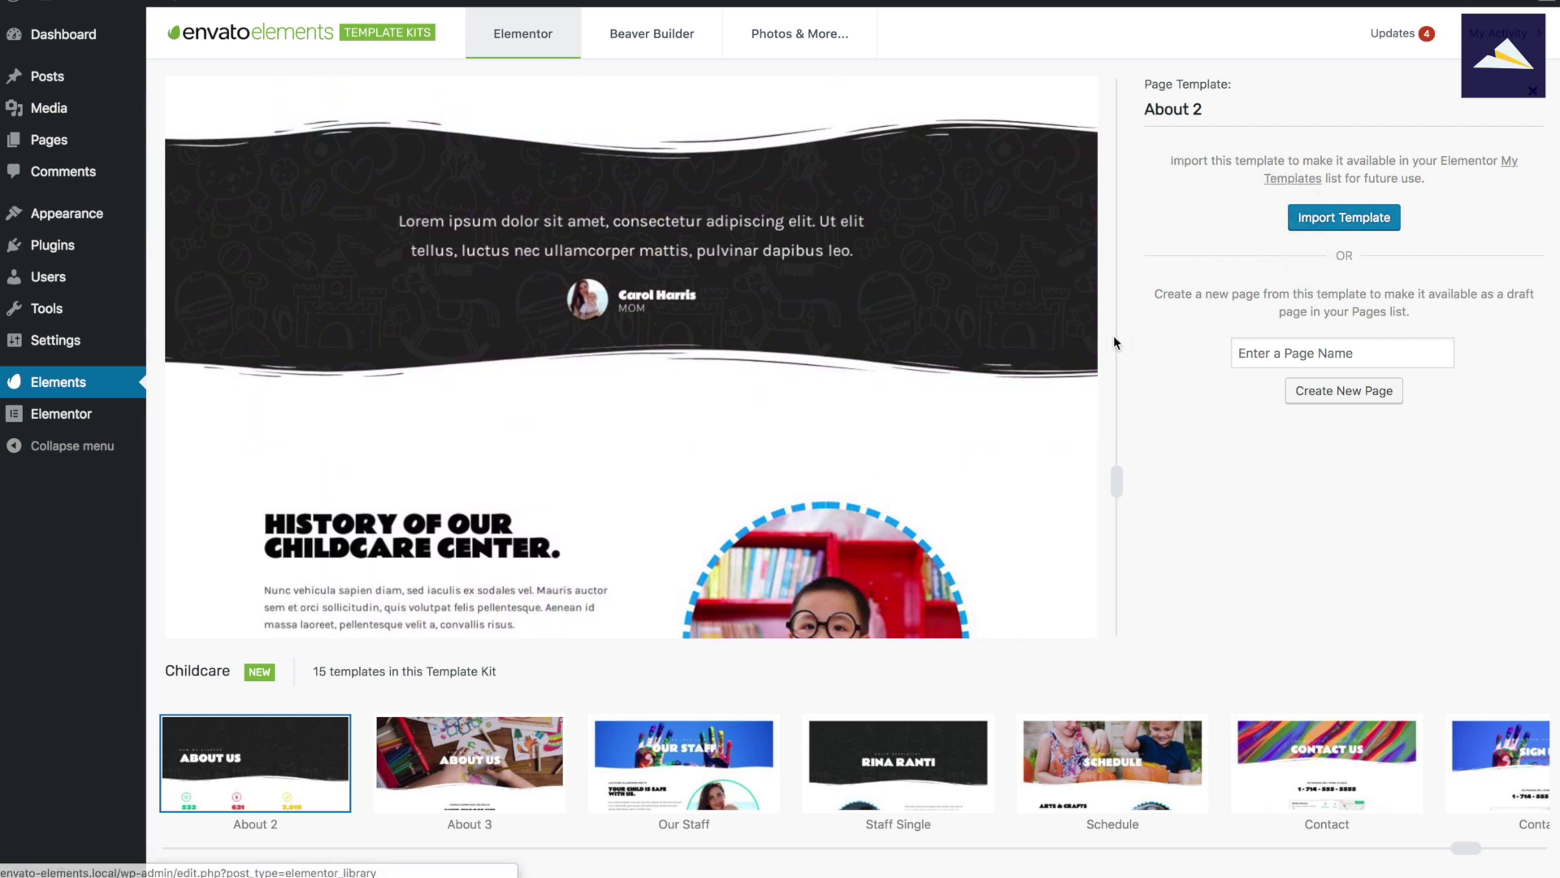
pyautogui.click(1256, 351)
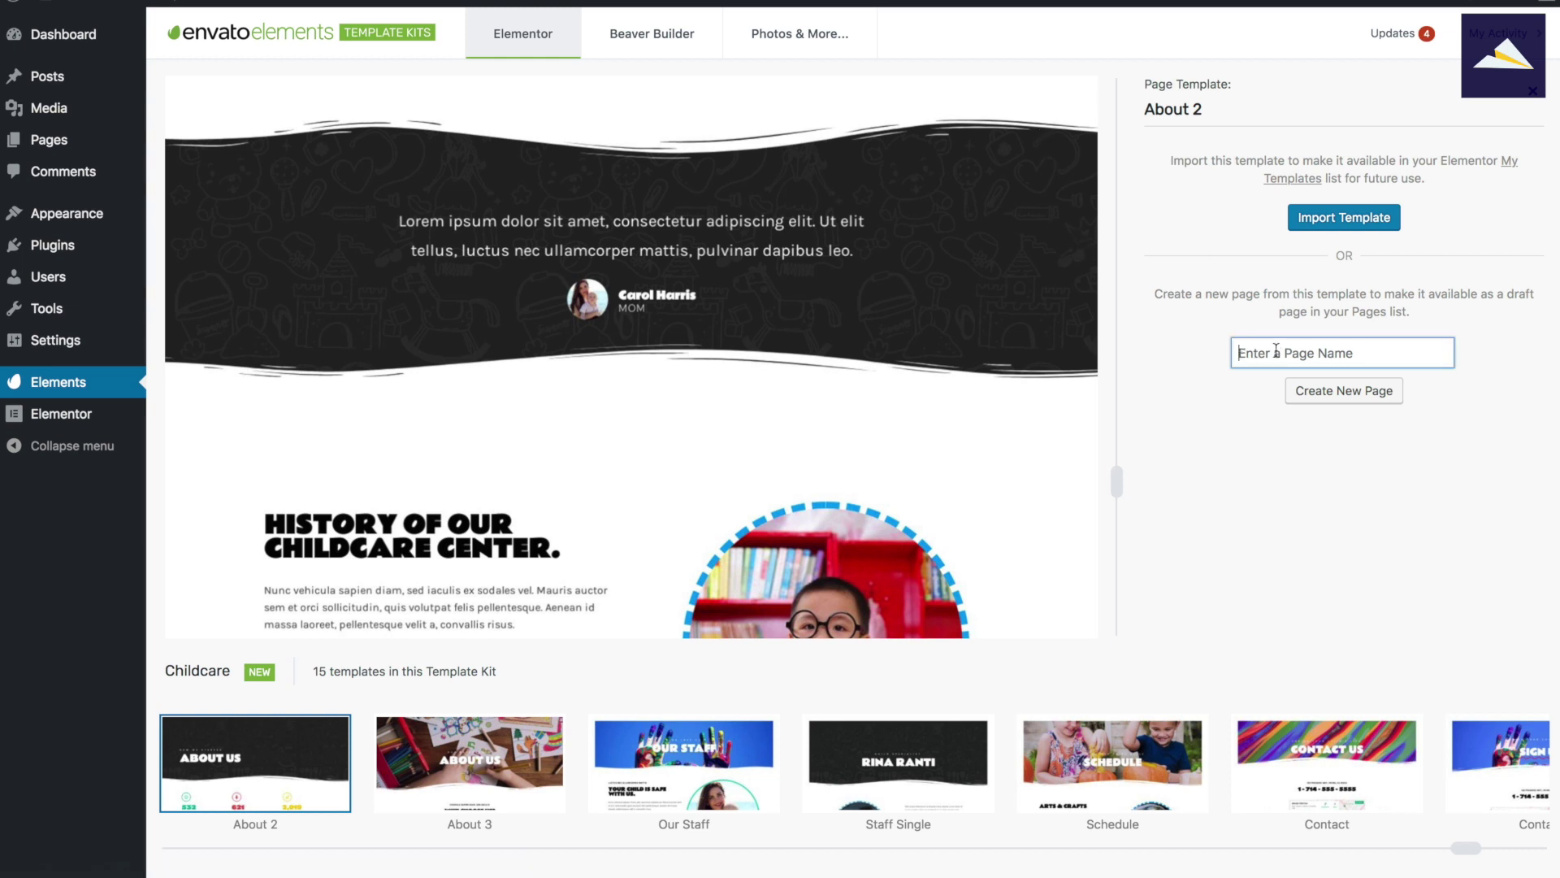
# Create a new draft page named 'Childcare About 2' from the About 2 template.
pyautogui.scroll(5, 828, 244)
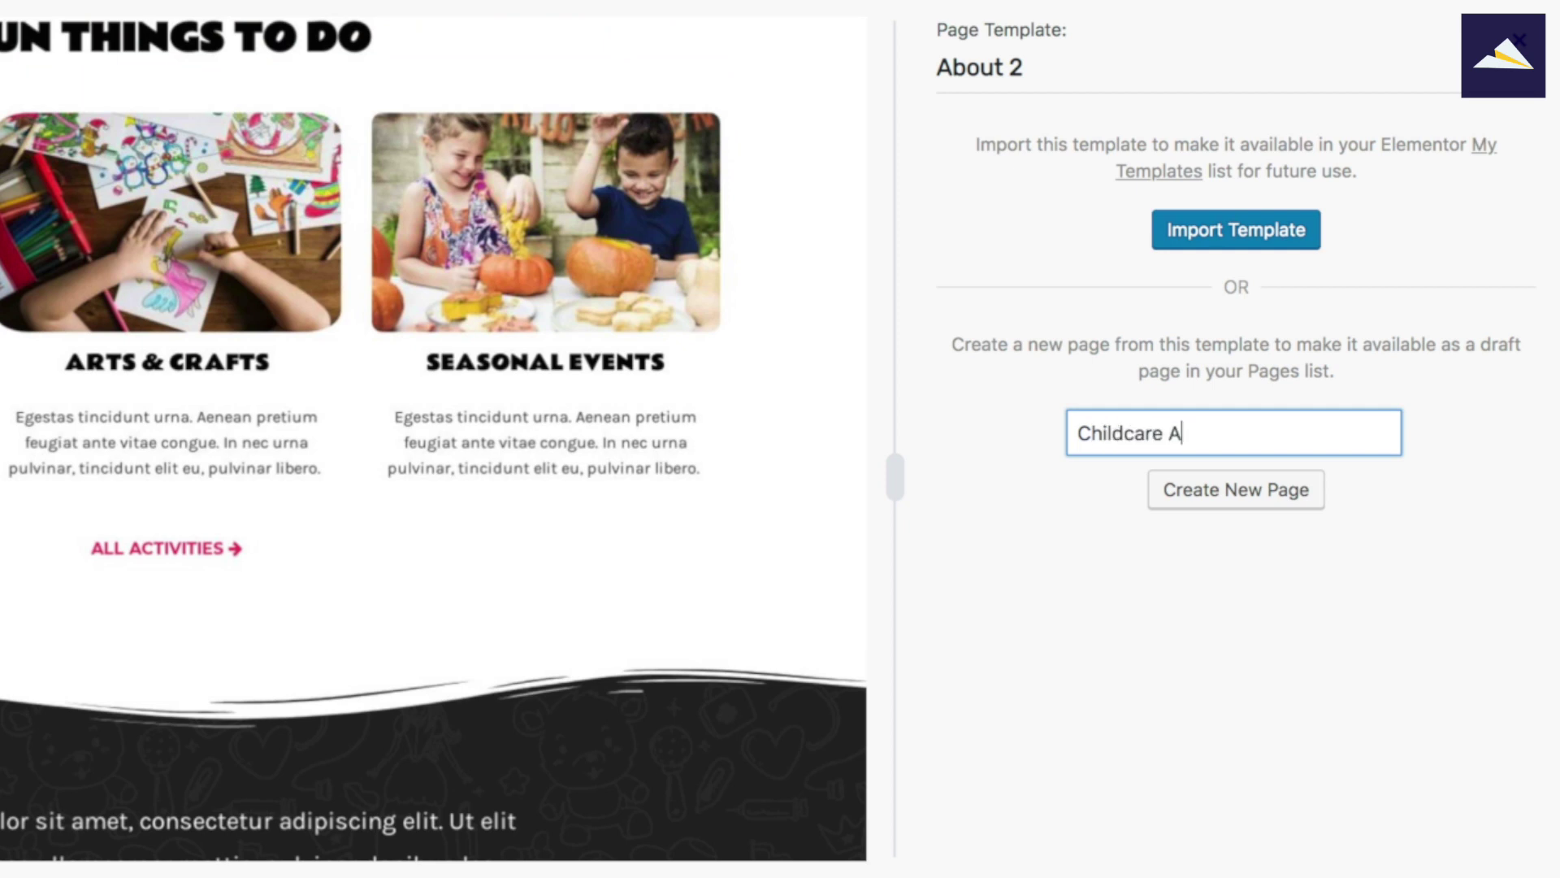
pyautogui.click(1183, 506)
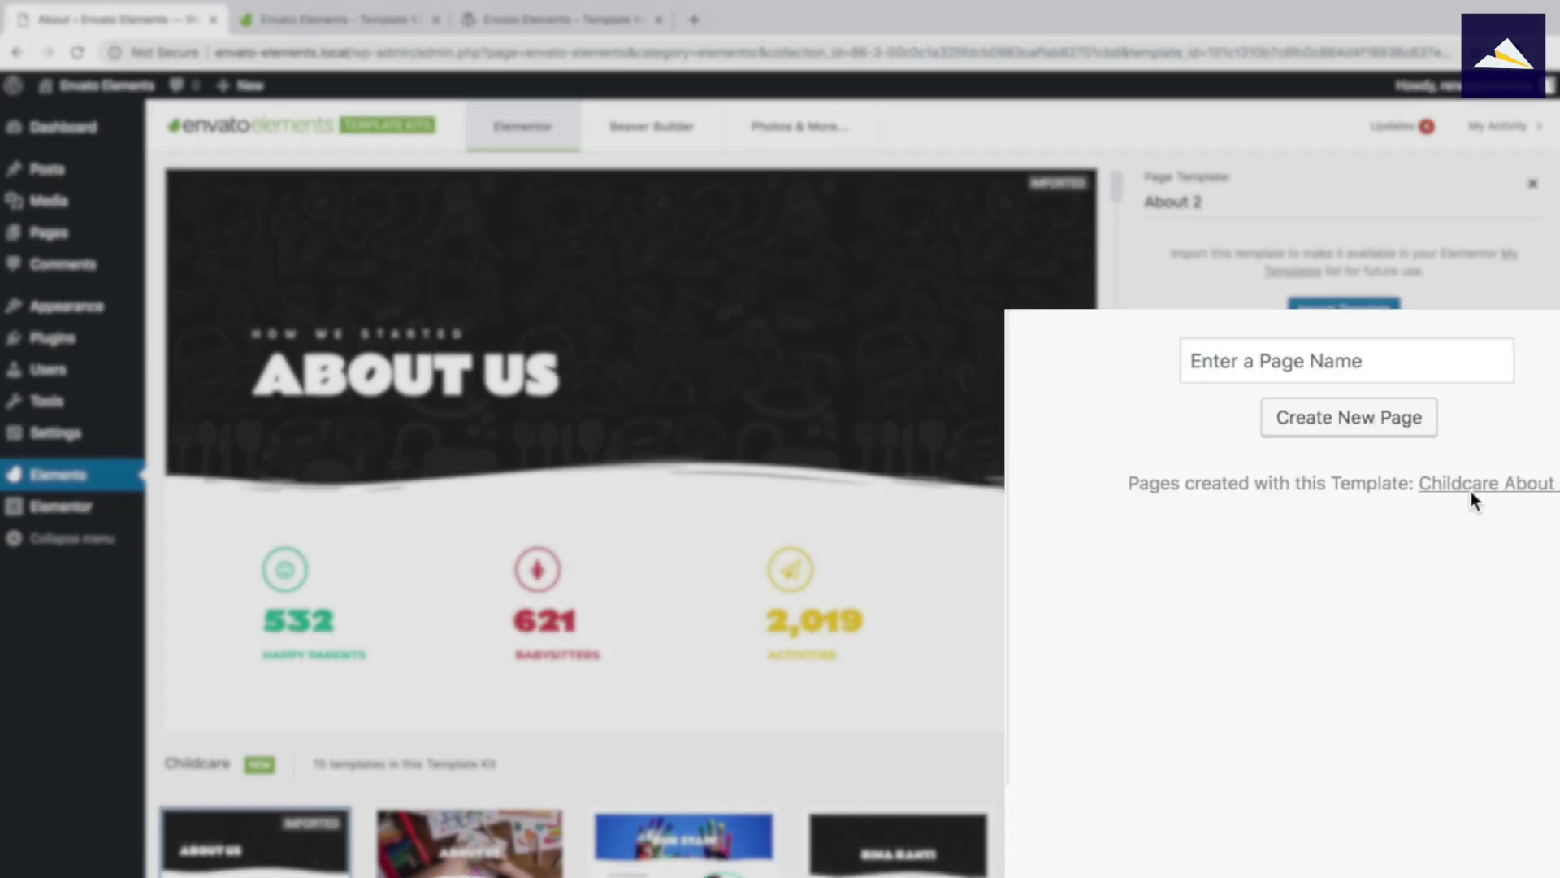
# Open the Childcare About 2 page's Elementor editor in a new browser tab.
pyautogui.rightClick(1471, 491)
pyautogui.click(1293, 513)
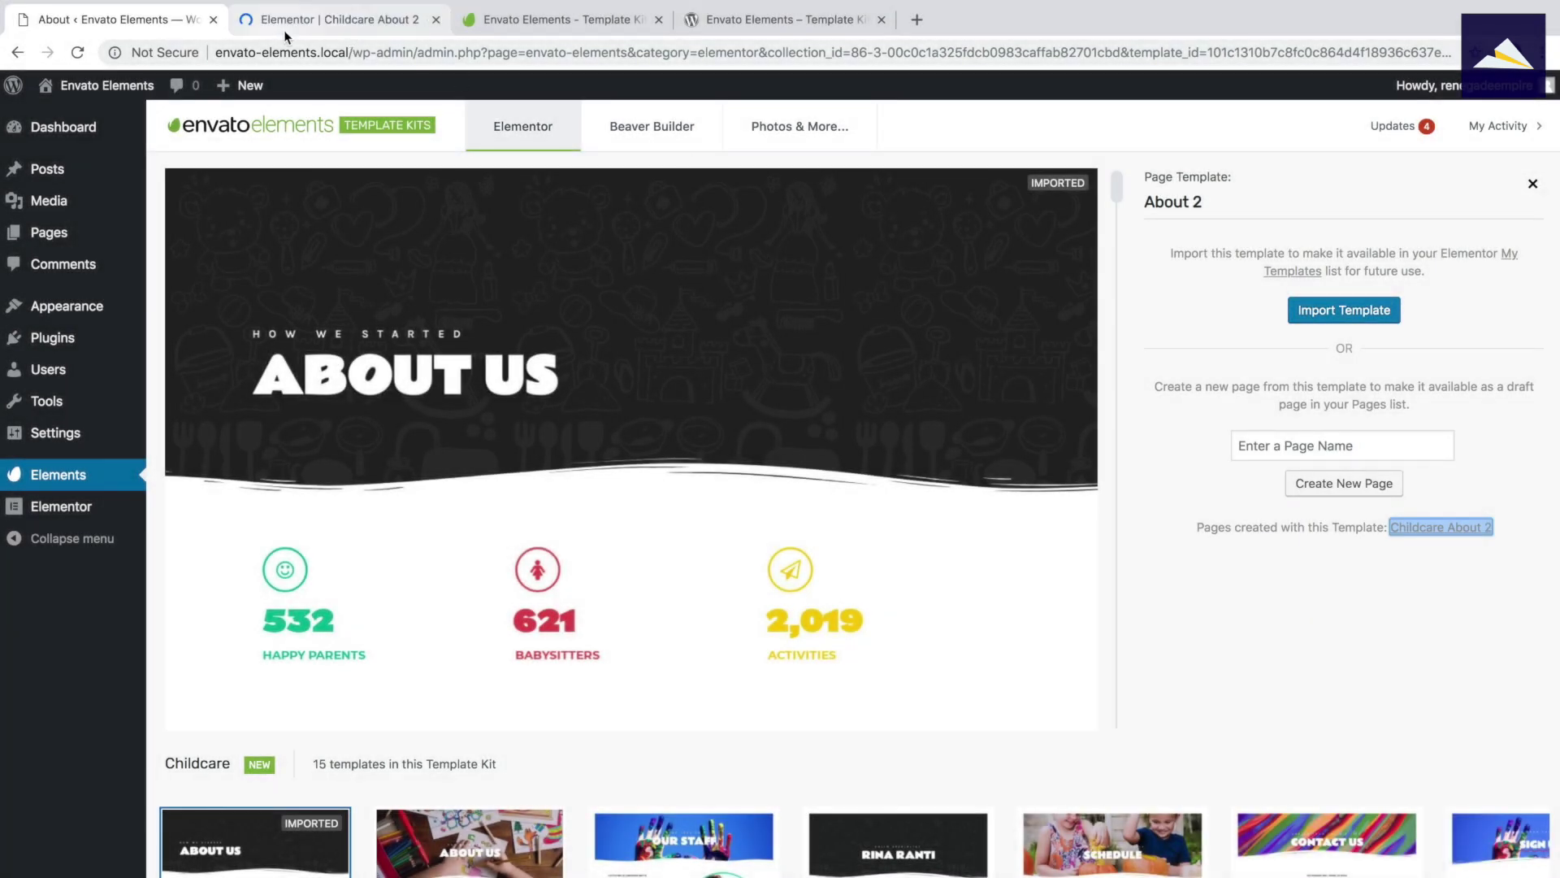
pyautogui.click(307, 23)
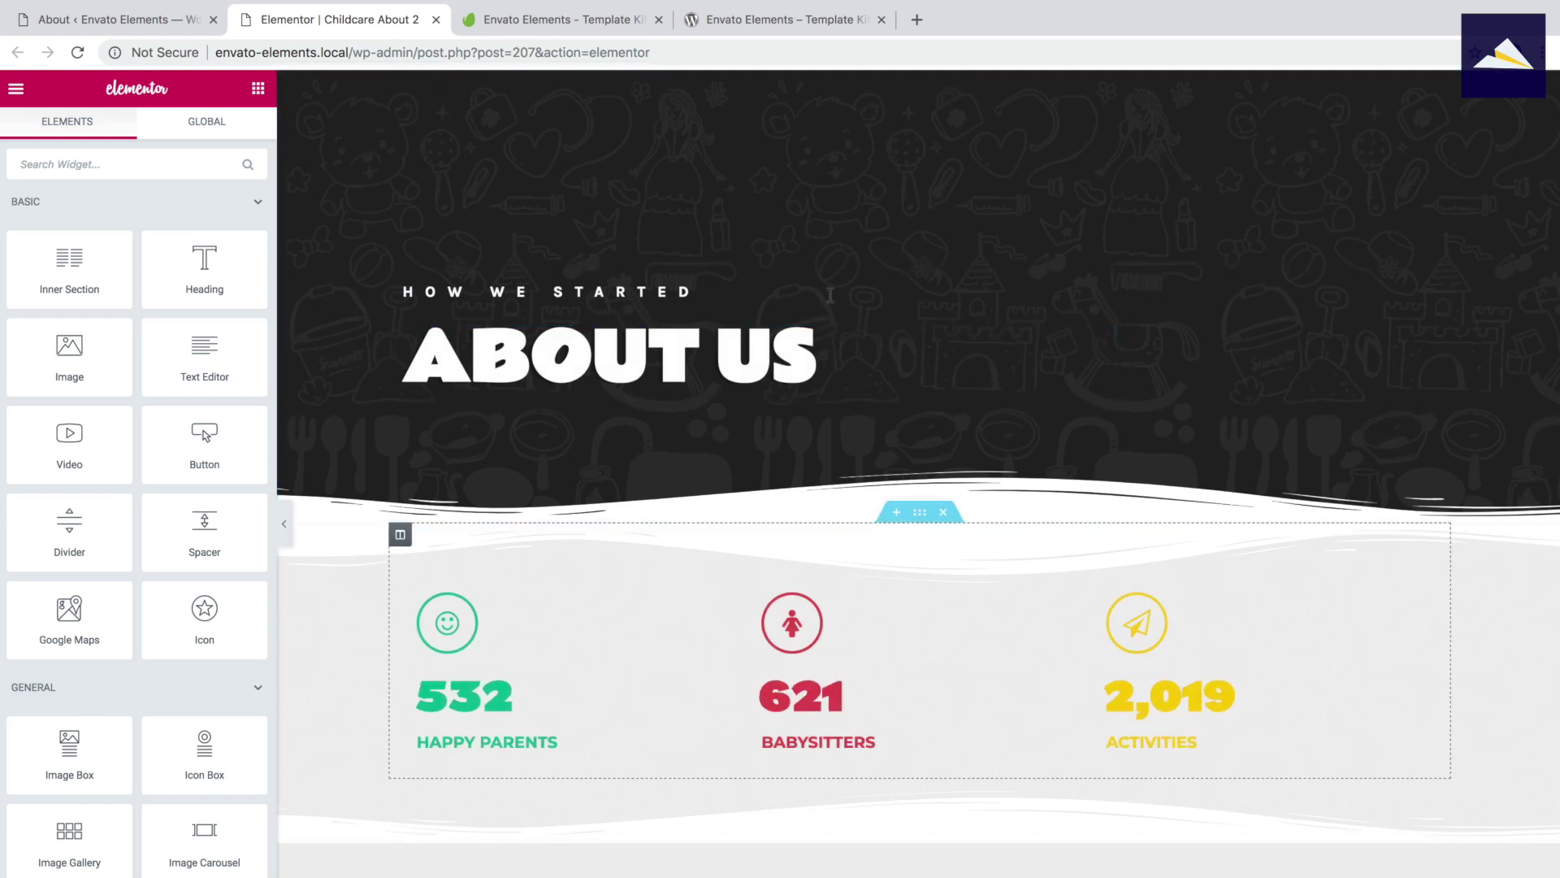
# Inspect the 621 Babysitters counter's settings in the Elementor panel.
pyautogui.scroll(-2, 962, 421)
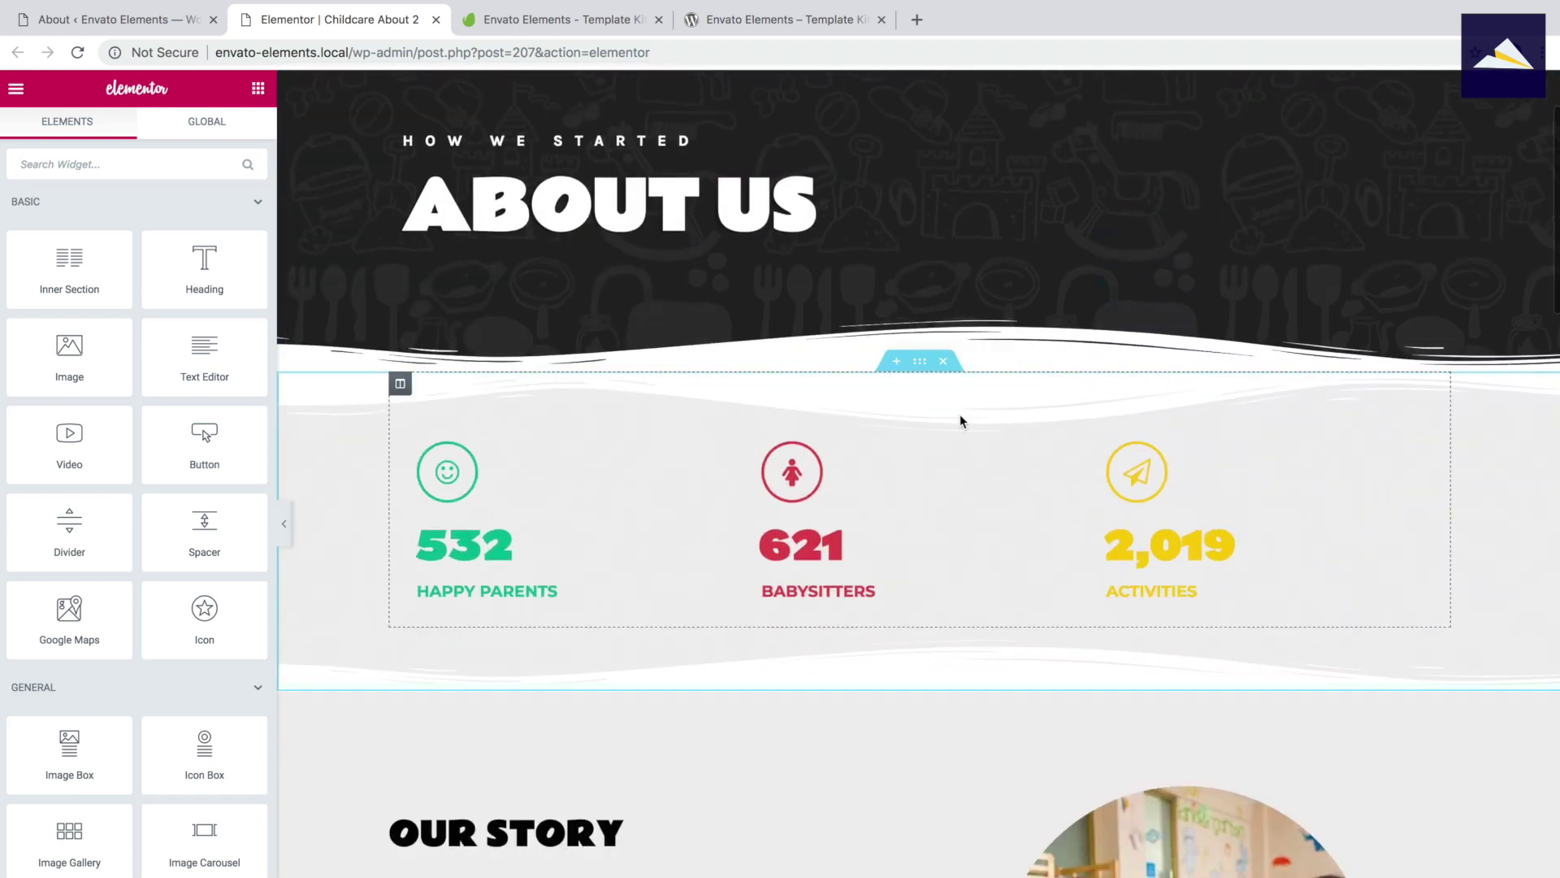
pyautogui.scroll(-1, 941, 425)
pyautogui.click(824, 508)
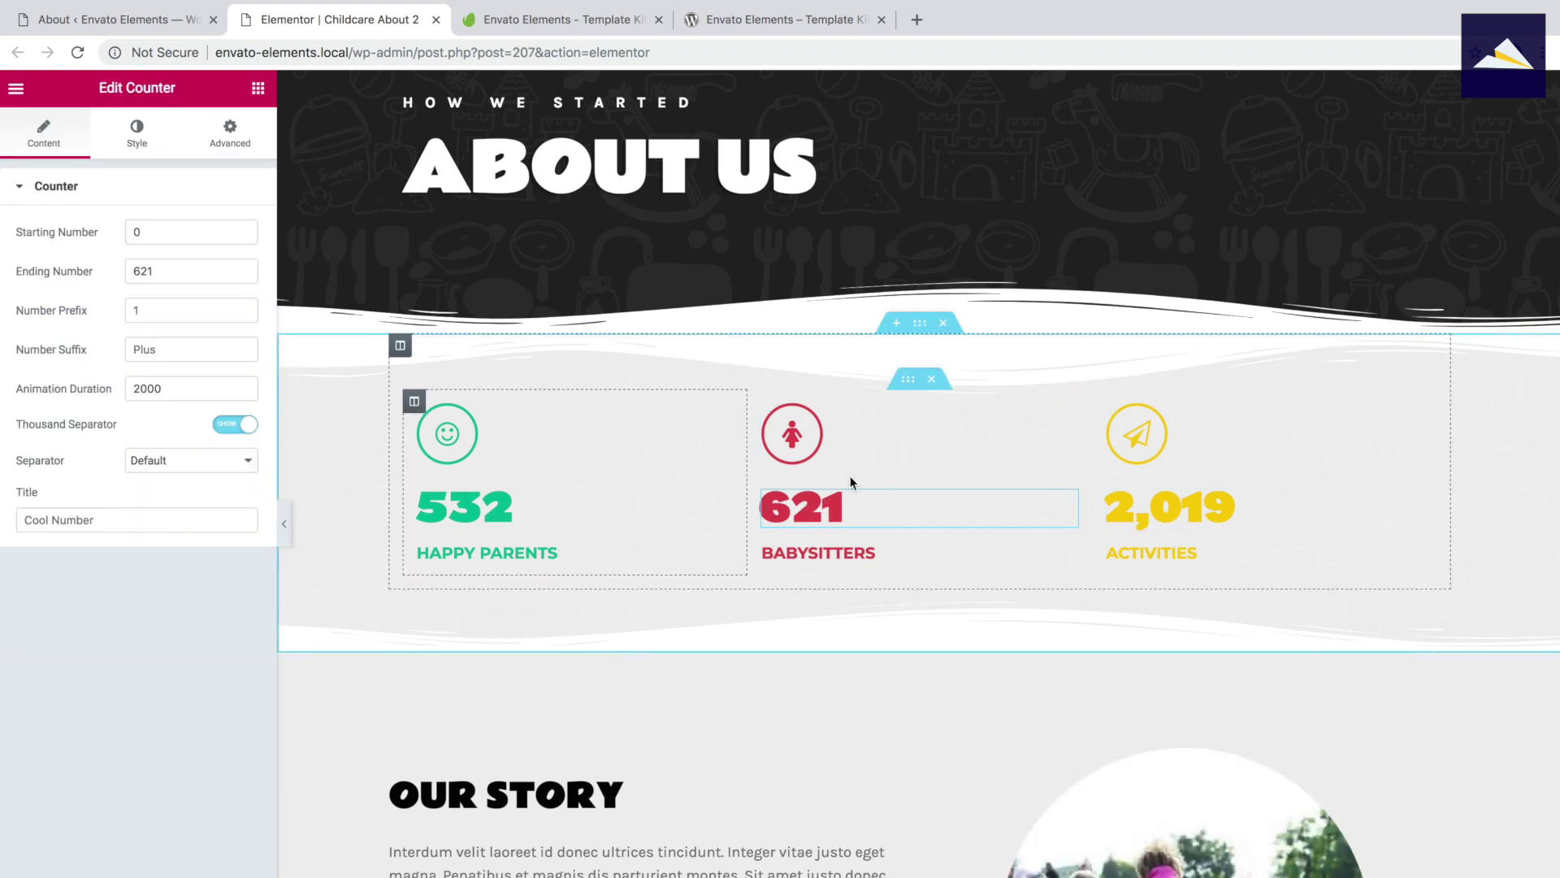
pyautogui.scroll(-1, 863, 504)
pyautogui.scroll(-1, 863, 503)
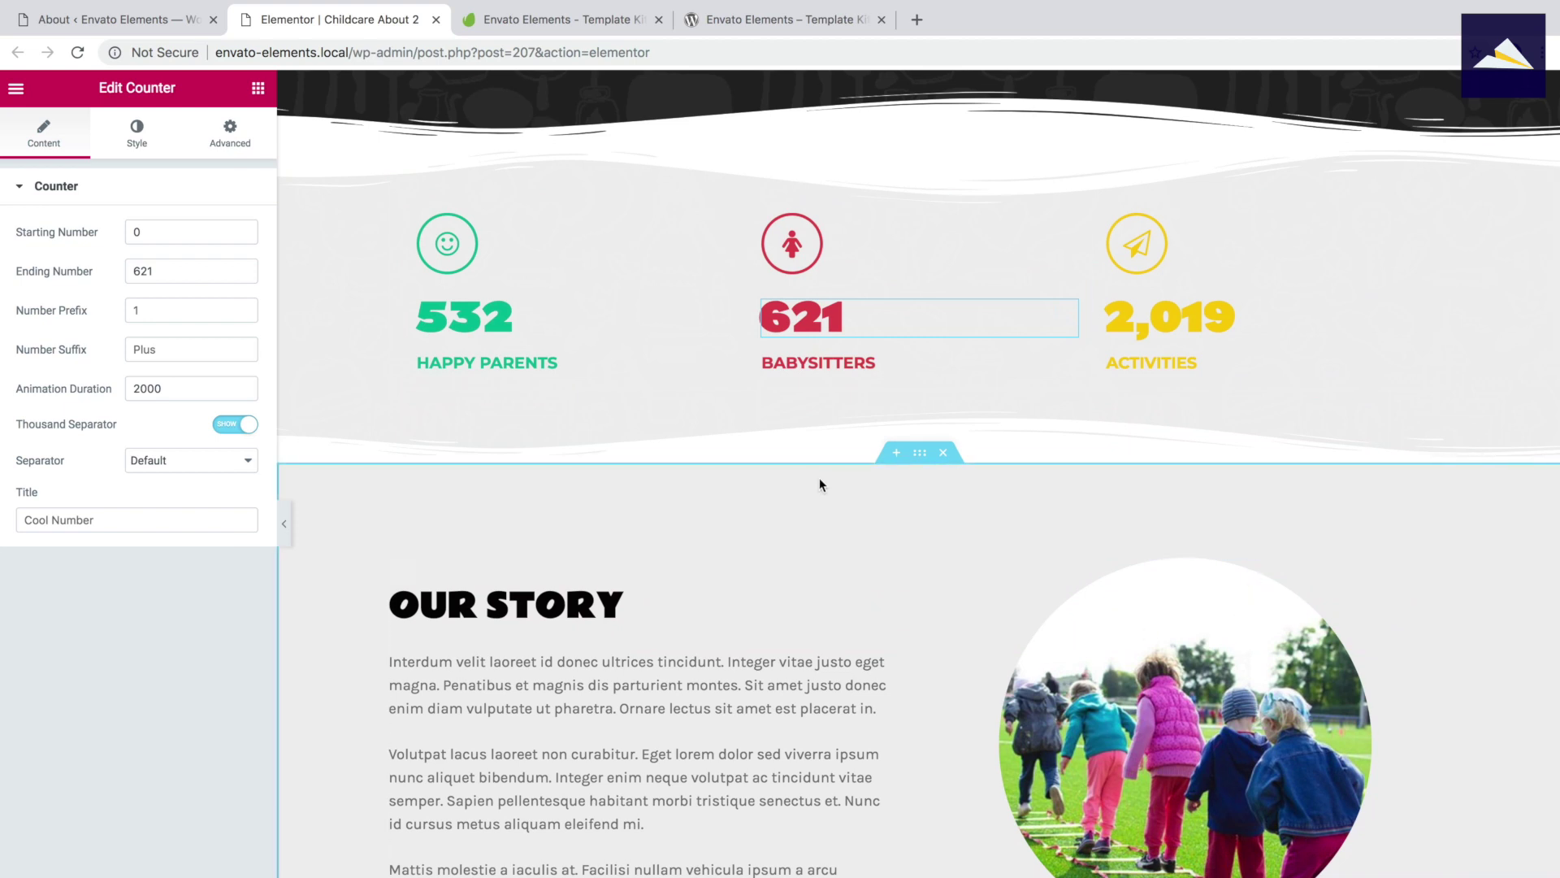
pyautogui.scroll(-1, 820, 485)
pyautogui.scroll(-4, 778, 518)
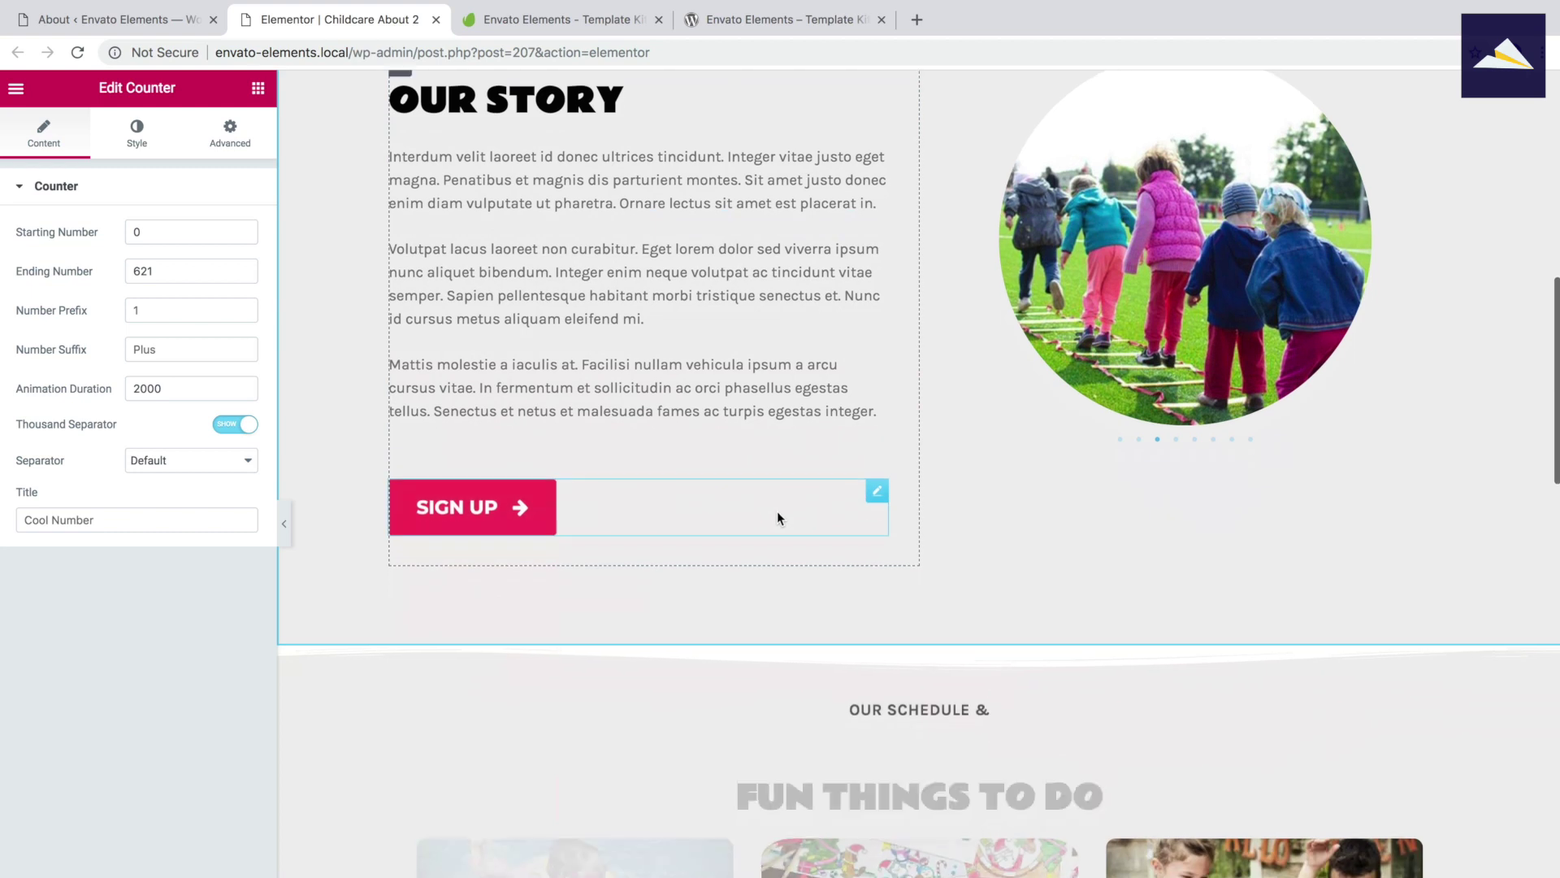
pyautogui.scroll(-5, 777, 518)
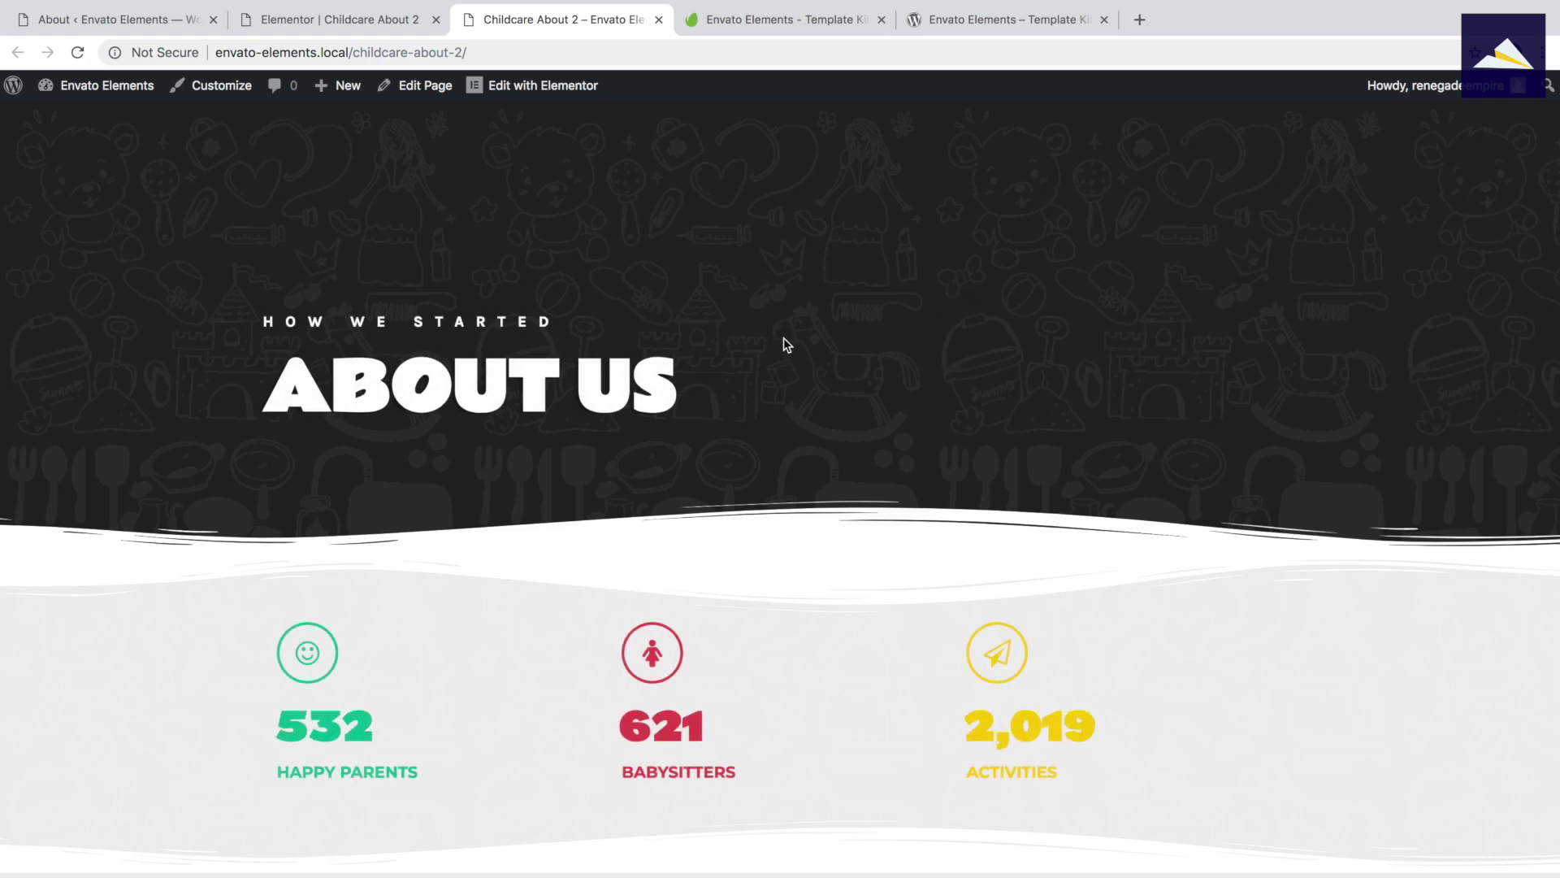
pyautogui.scroll(-3, 819, 340)
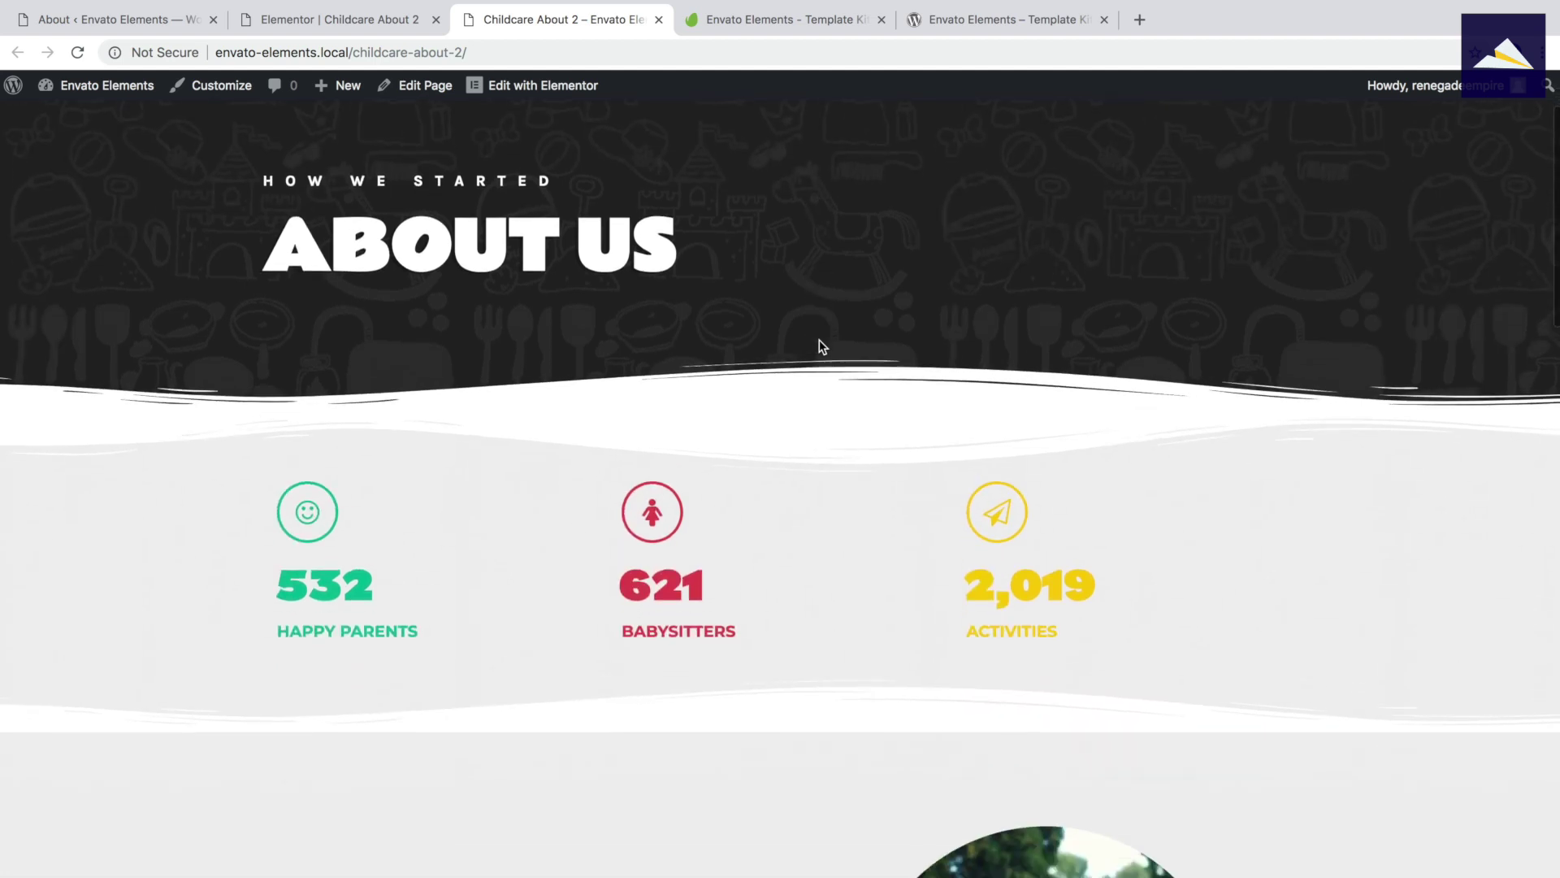
pyautogui.scroll(-8, 820, 347)
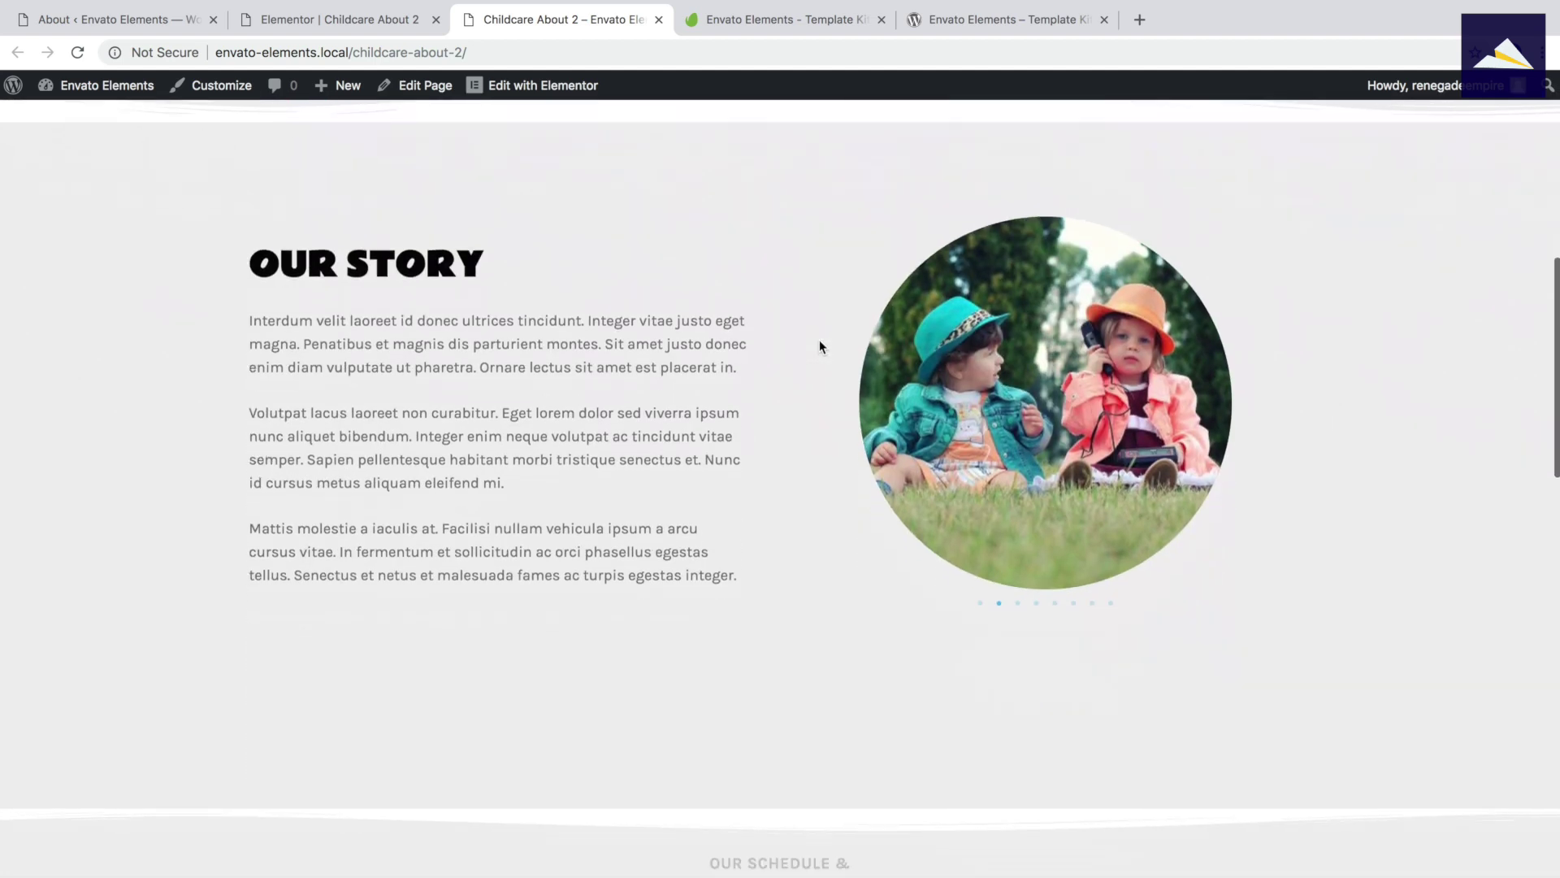
pyautogui.scroll(-2, 819, 346)
pyautogui.scroll(2, 819, 346)
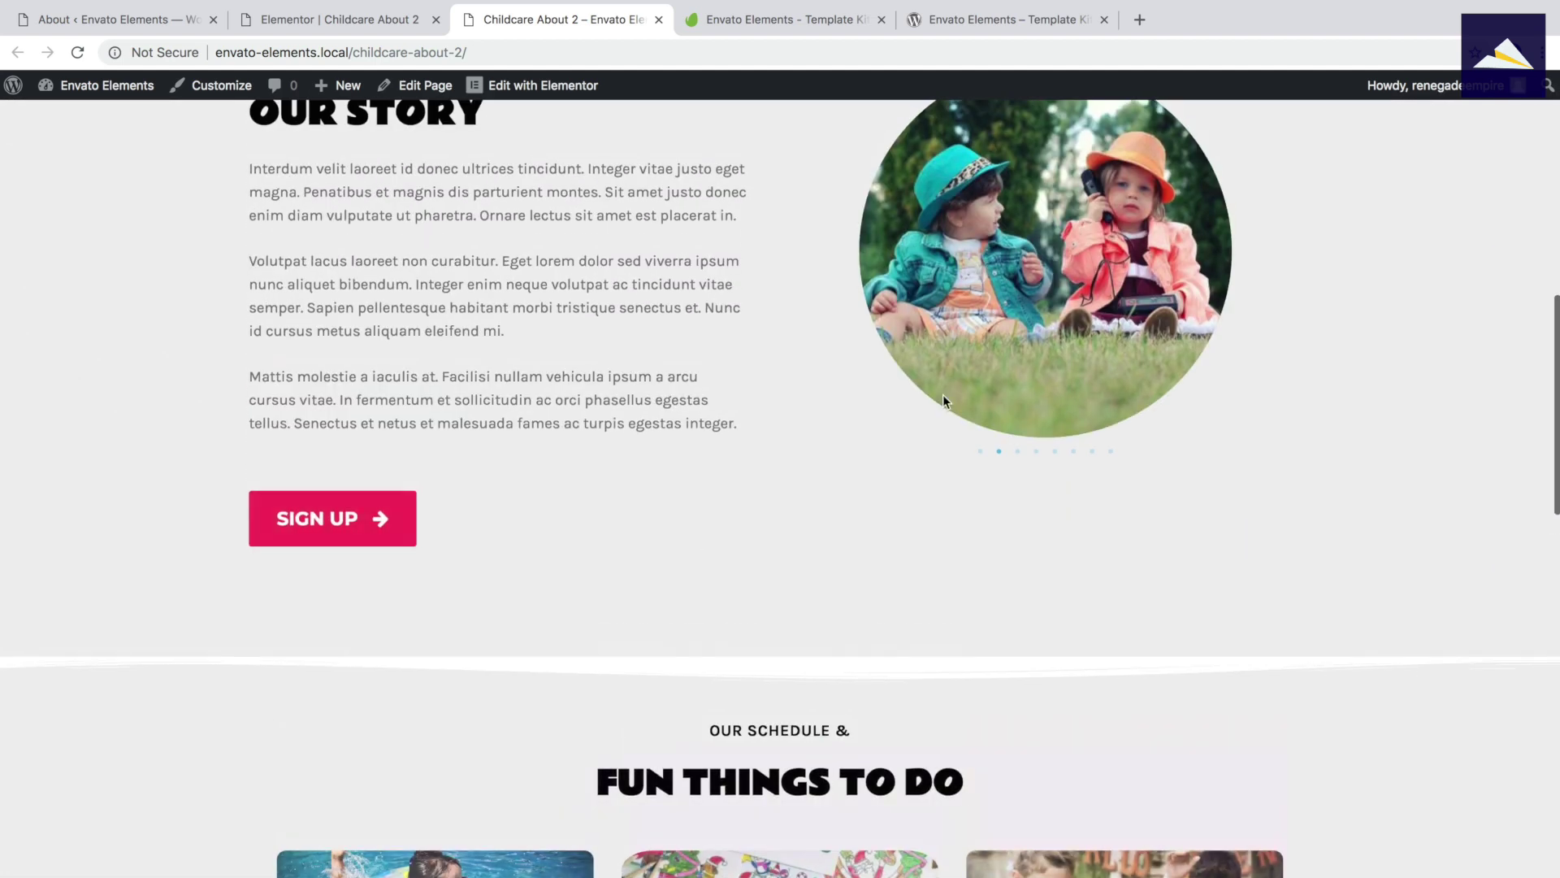
pyautogui.scroll(-1, 893, 381)
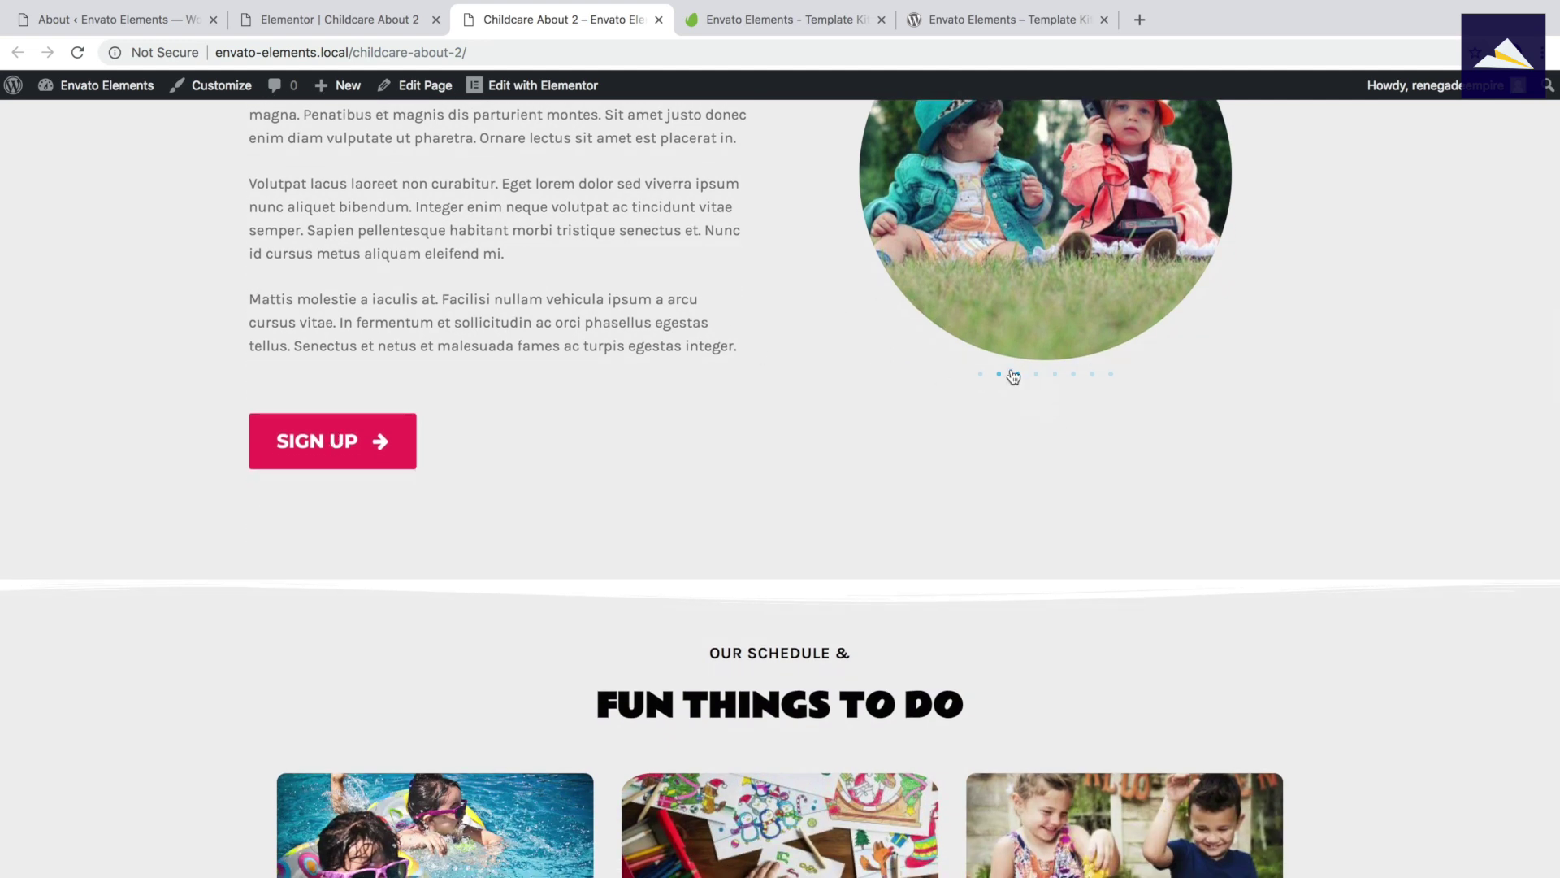
pyautogui.click(1055, 376)
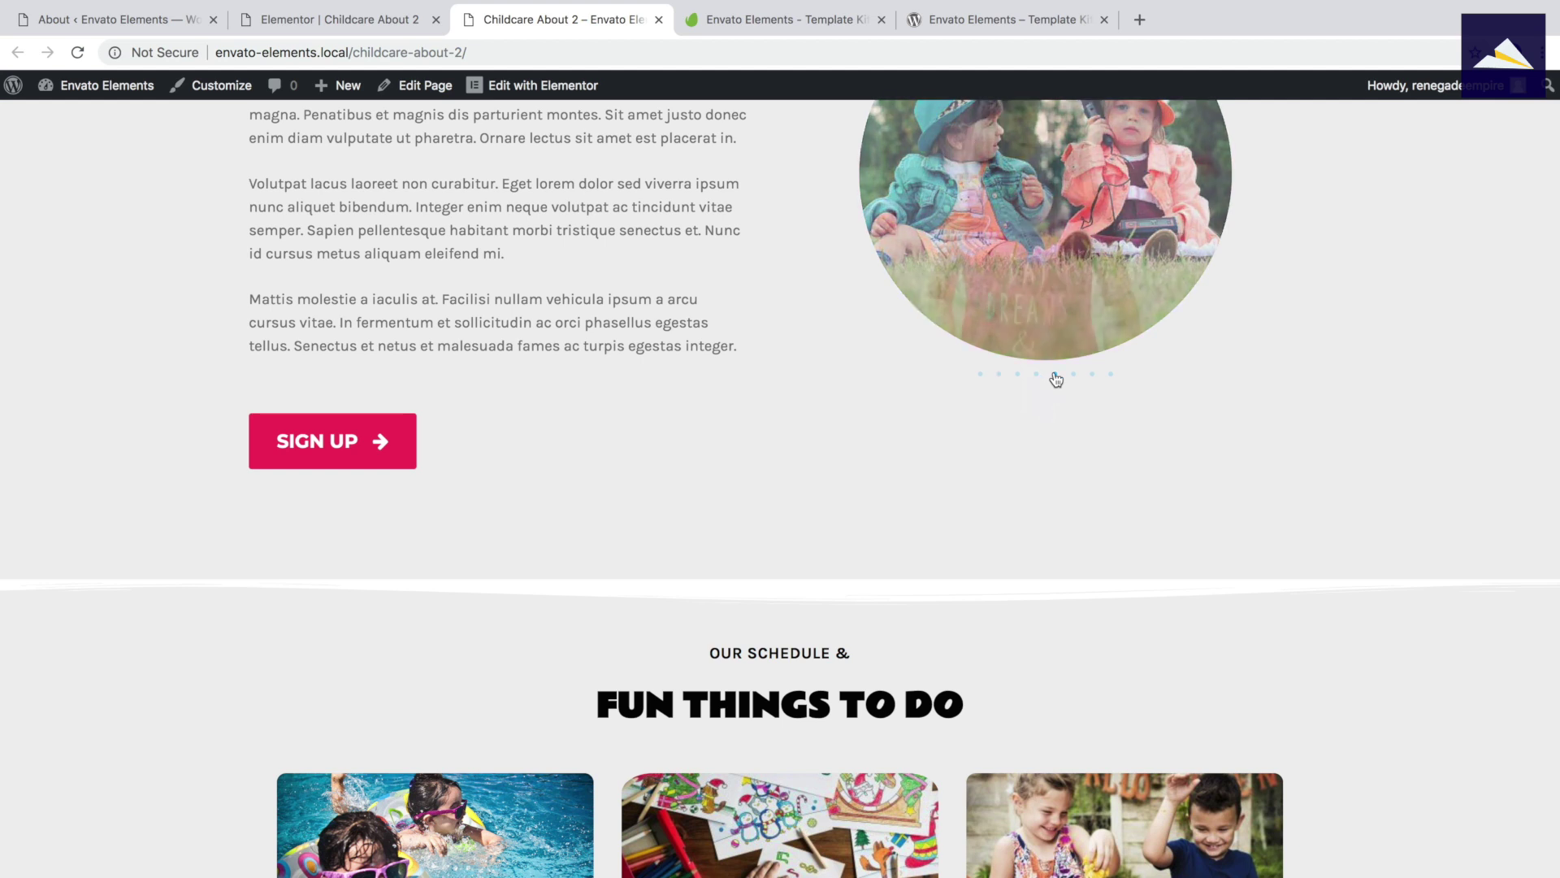
pyautogui.scroll(3, 822, 363)
pyautogui.scroll(-6, 830, 355)
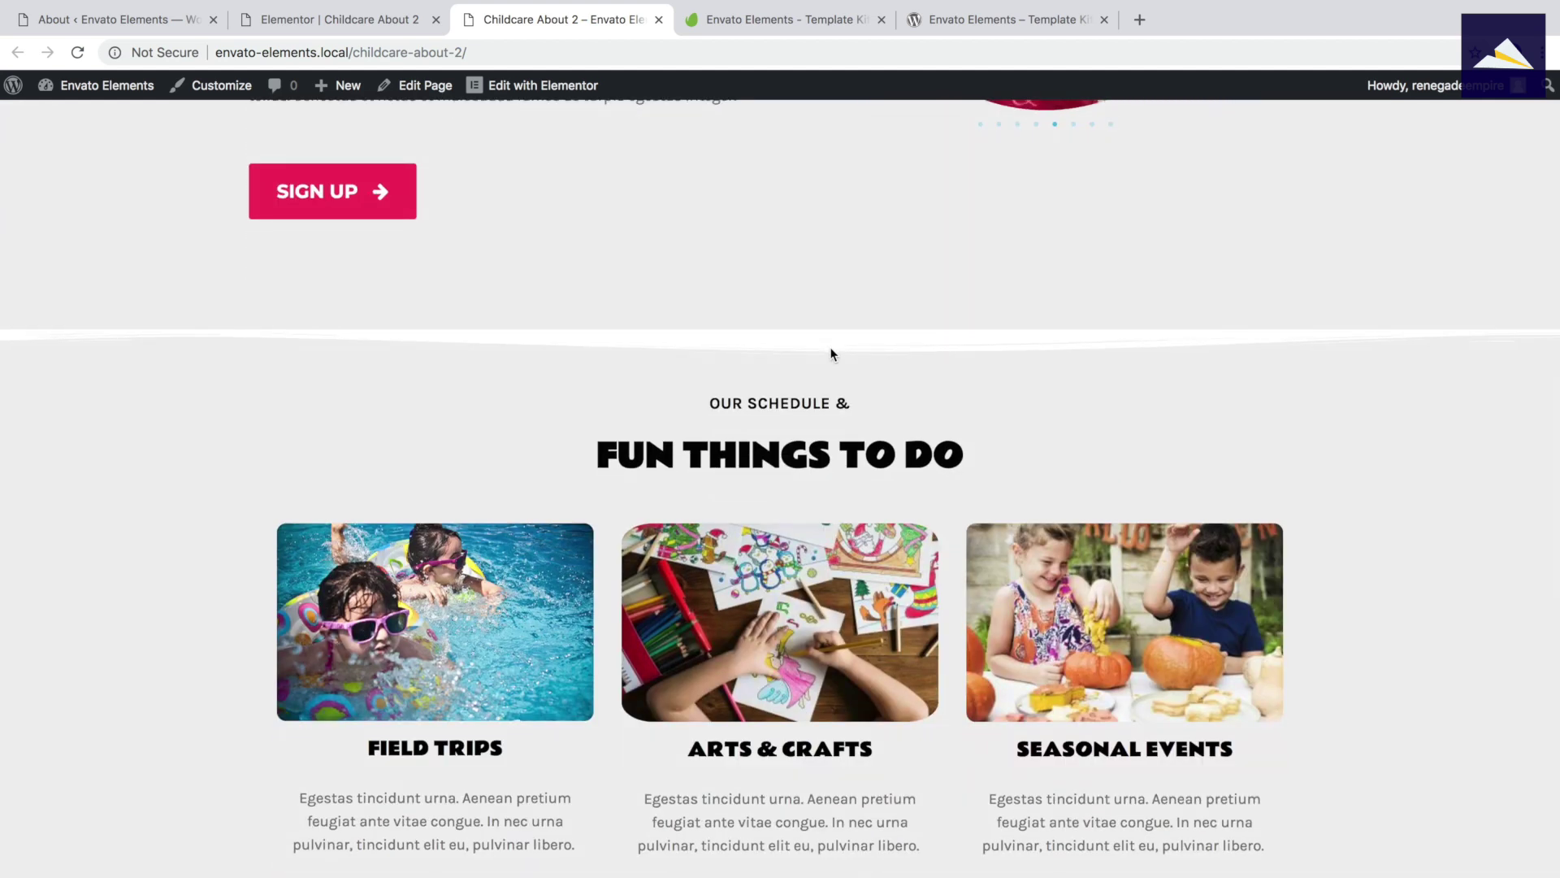
pyautogui.scroll(-6, 830, 355)
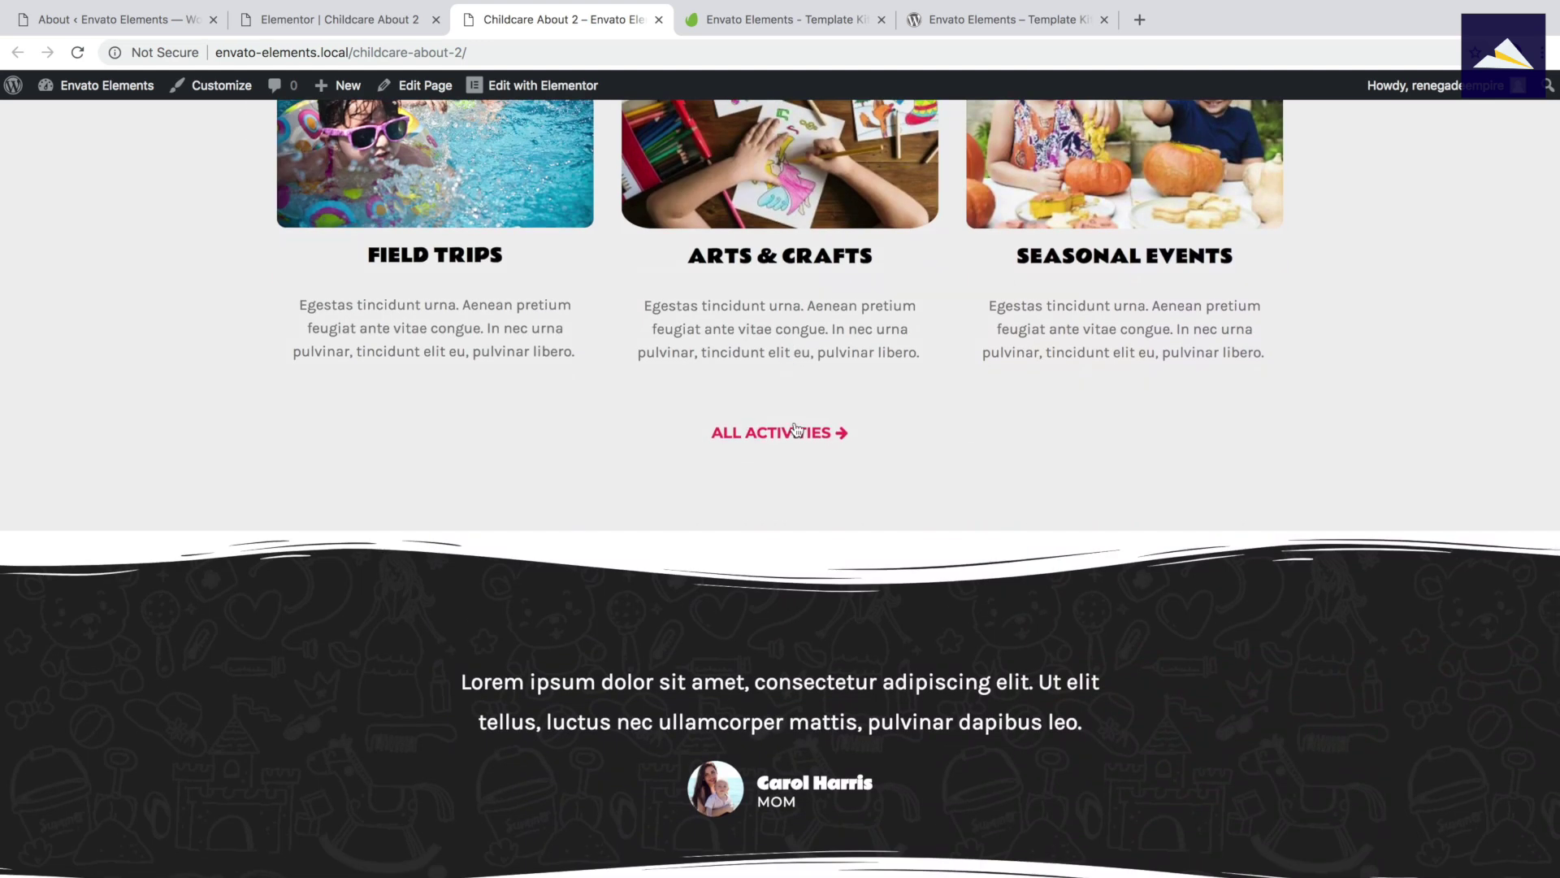
pyautogui.scroll(-10, 800, 431)
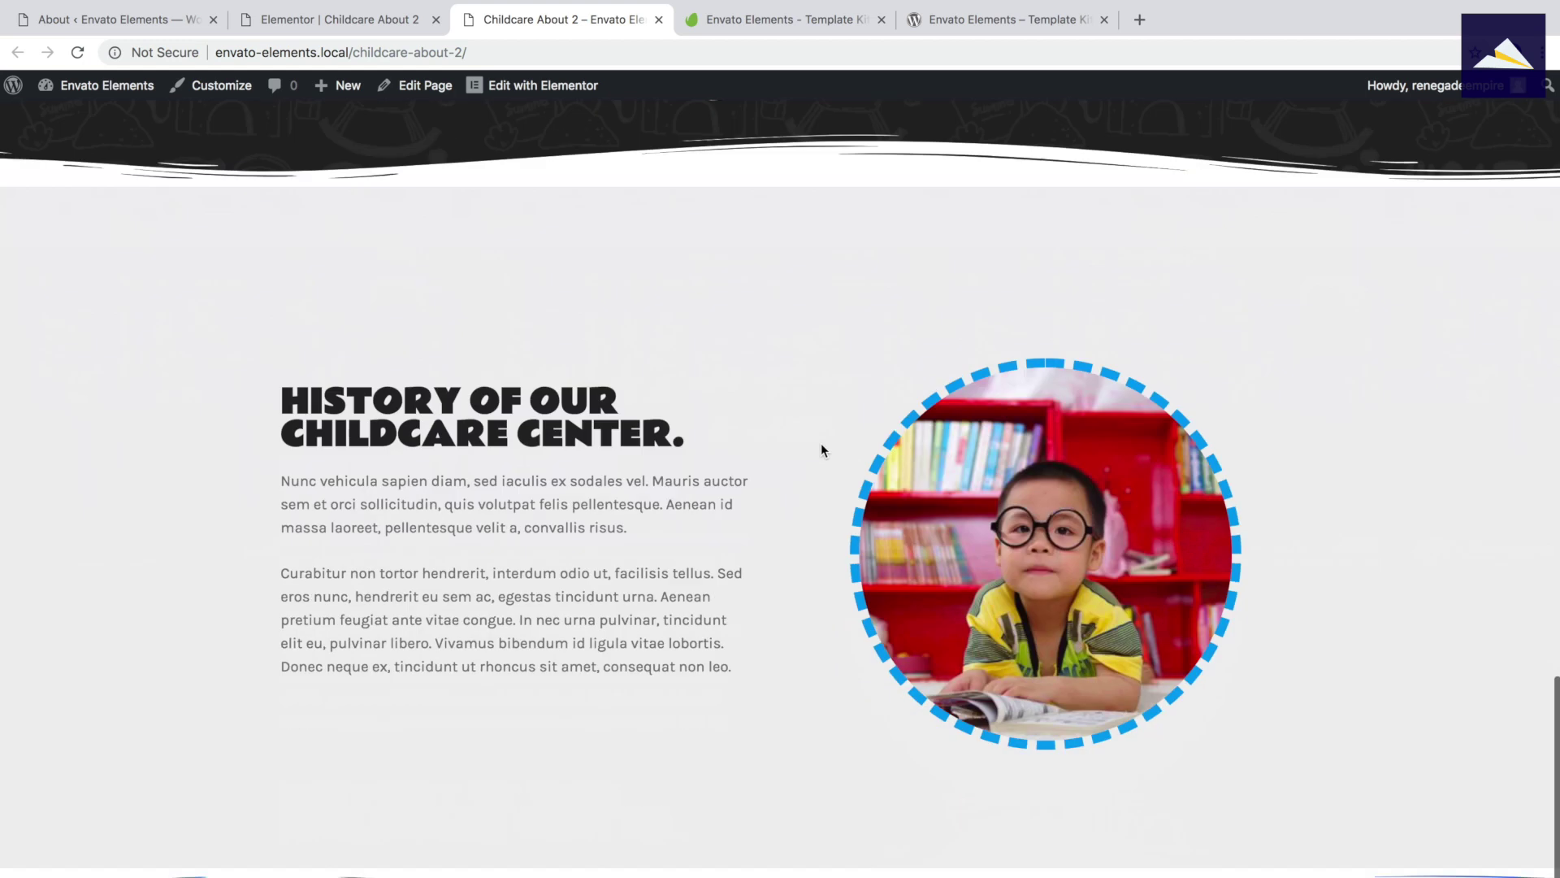
pyautogui.scroll(-3, 821, 450)
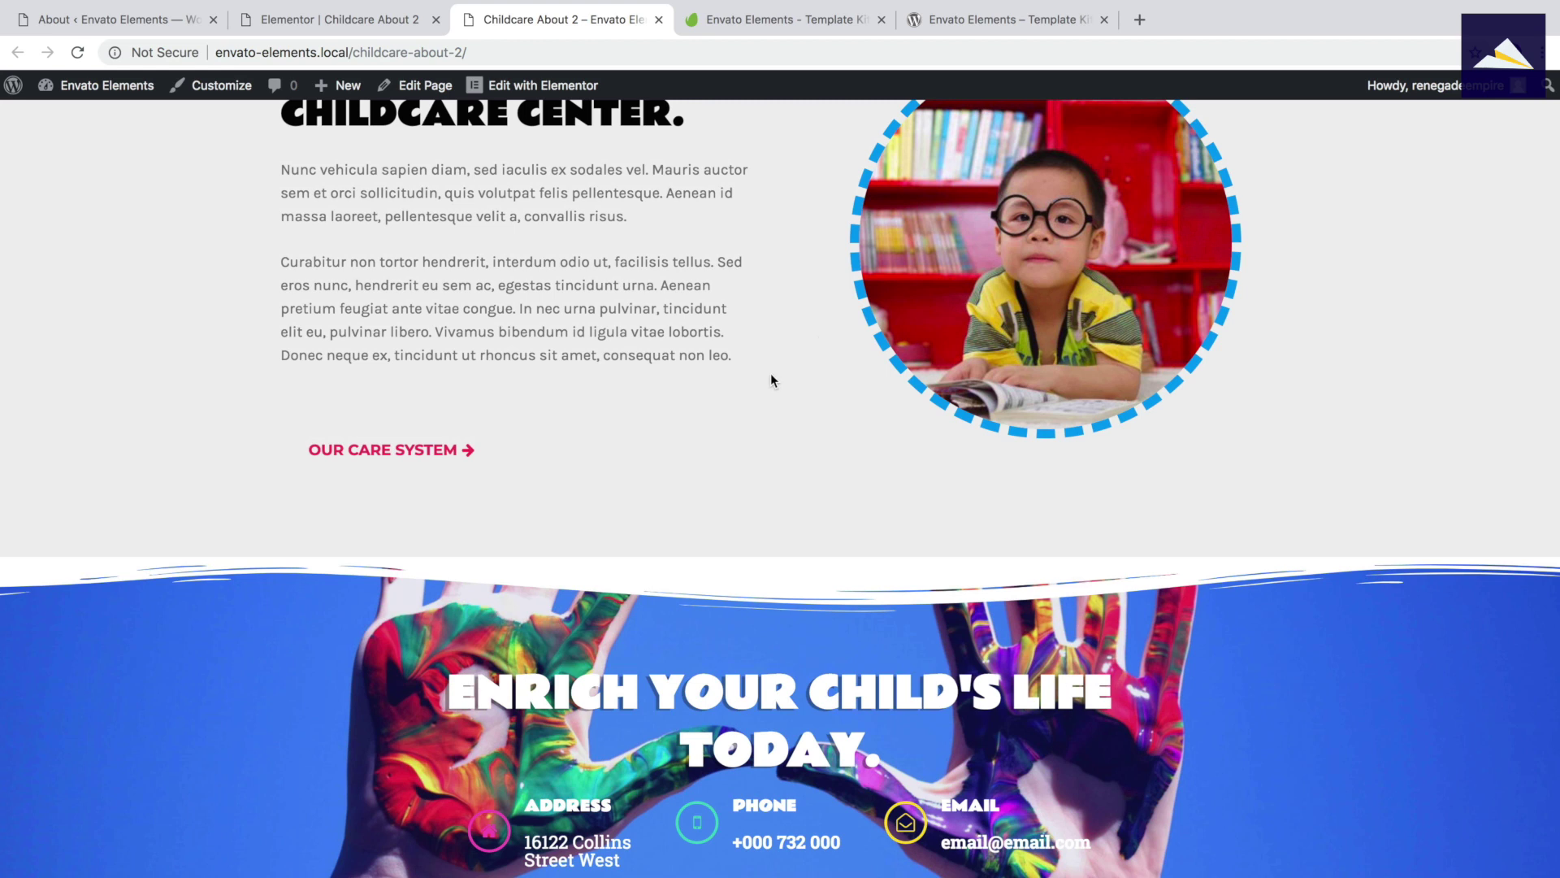
pyautogui.scroll(15, 768, 371)
pyautogui.scroll(10, 765, 376)
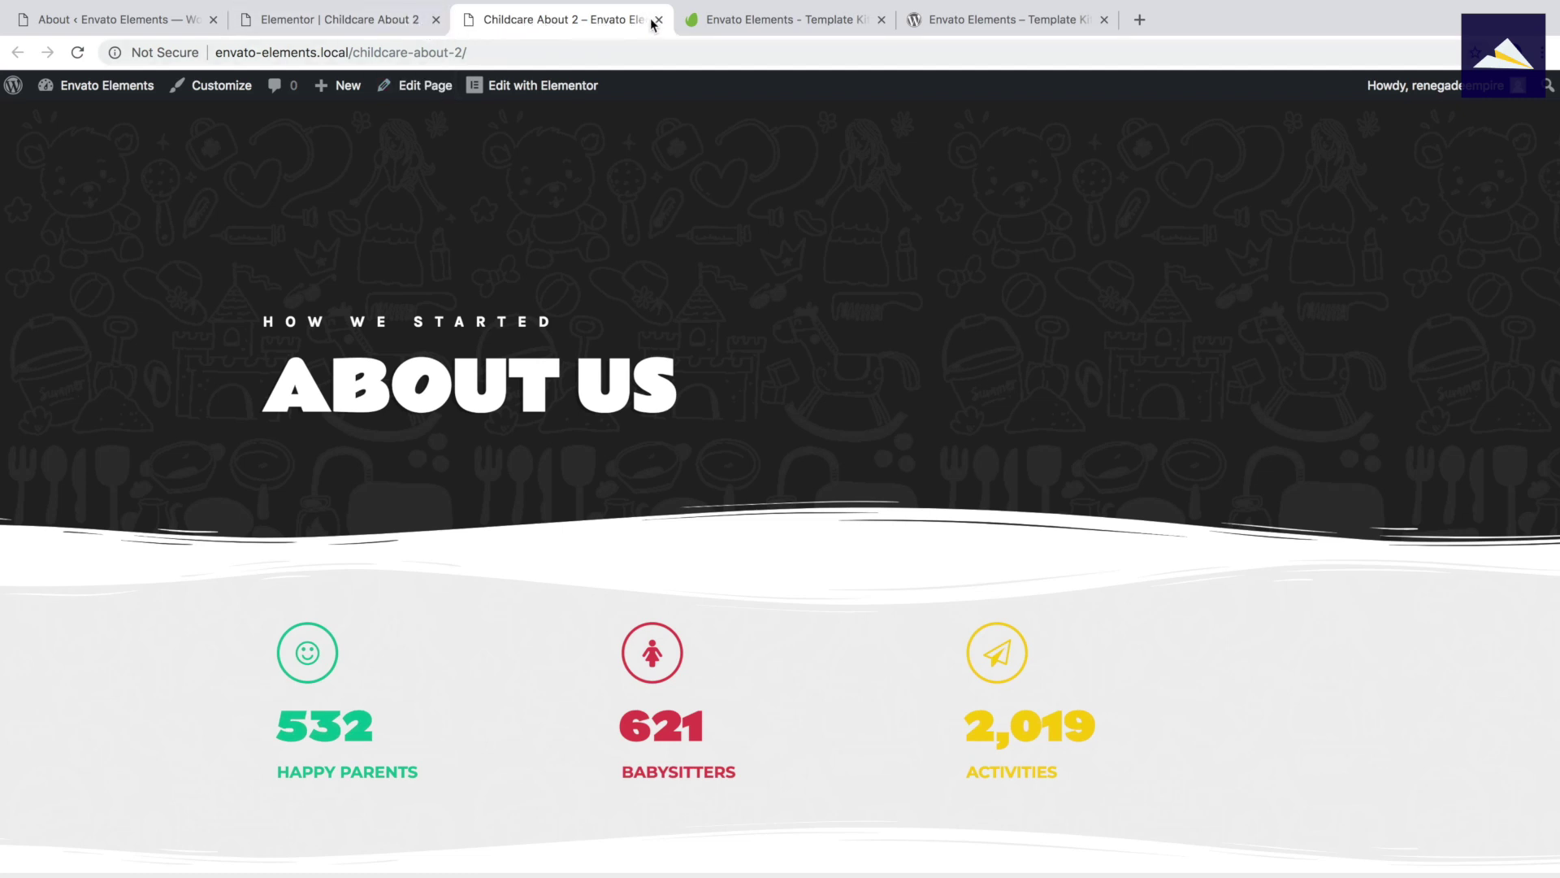
# Close the live page, the editor and the About 2 panel, then scroll to the Web Agency kit.
pyautogui.press('super+w')
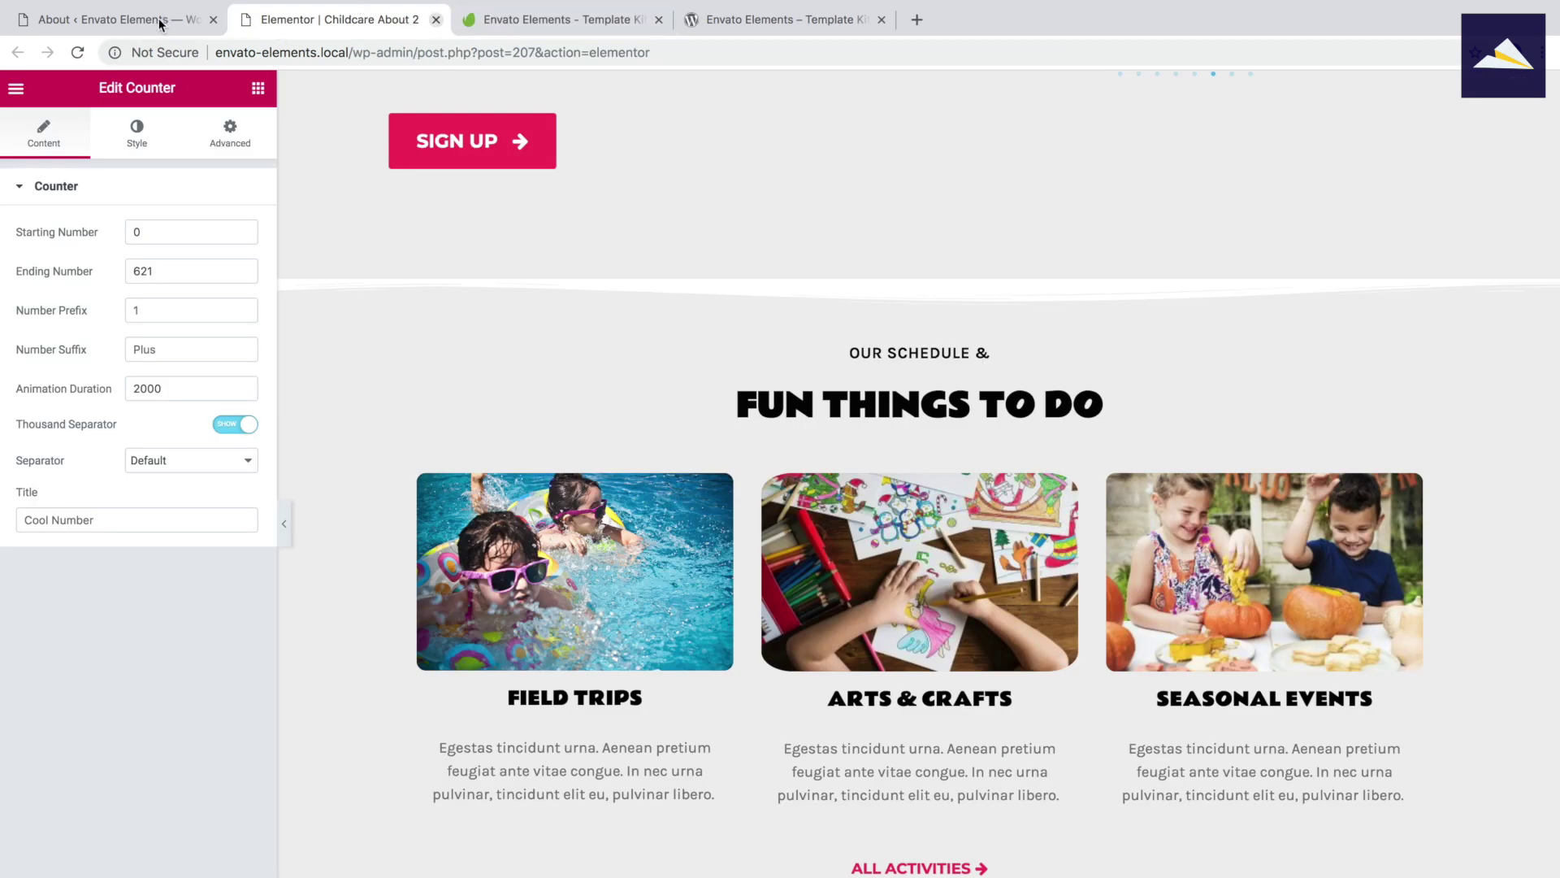
pyautogui.press('super+w')
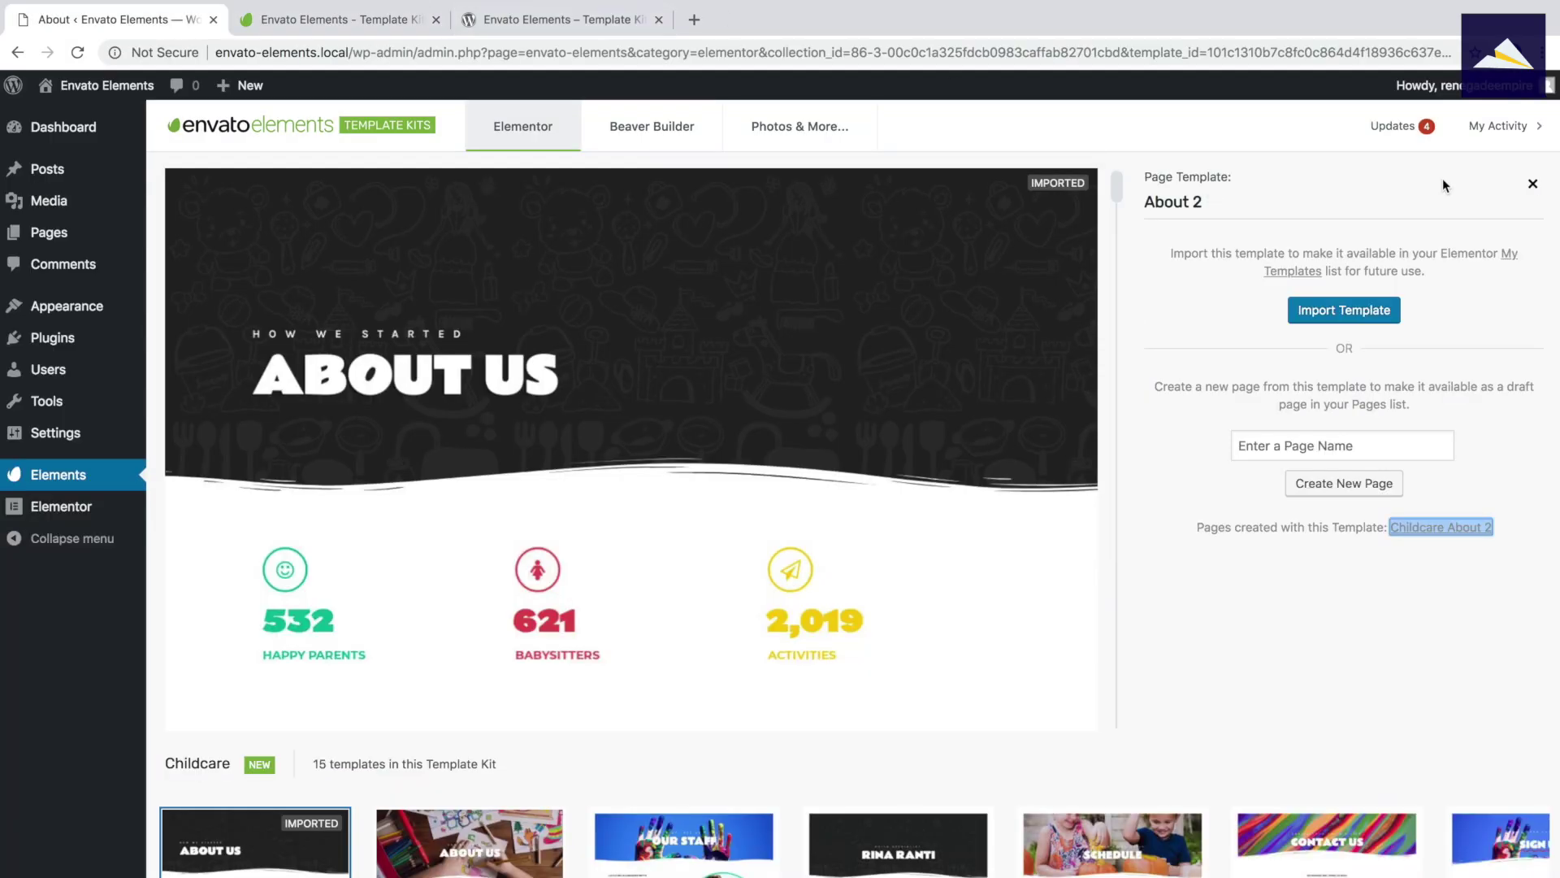
pyautogui.click(1534, 185)
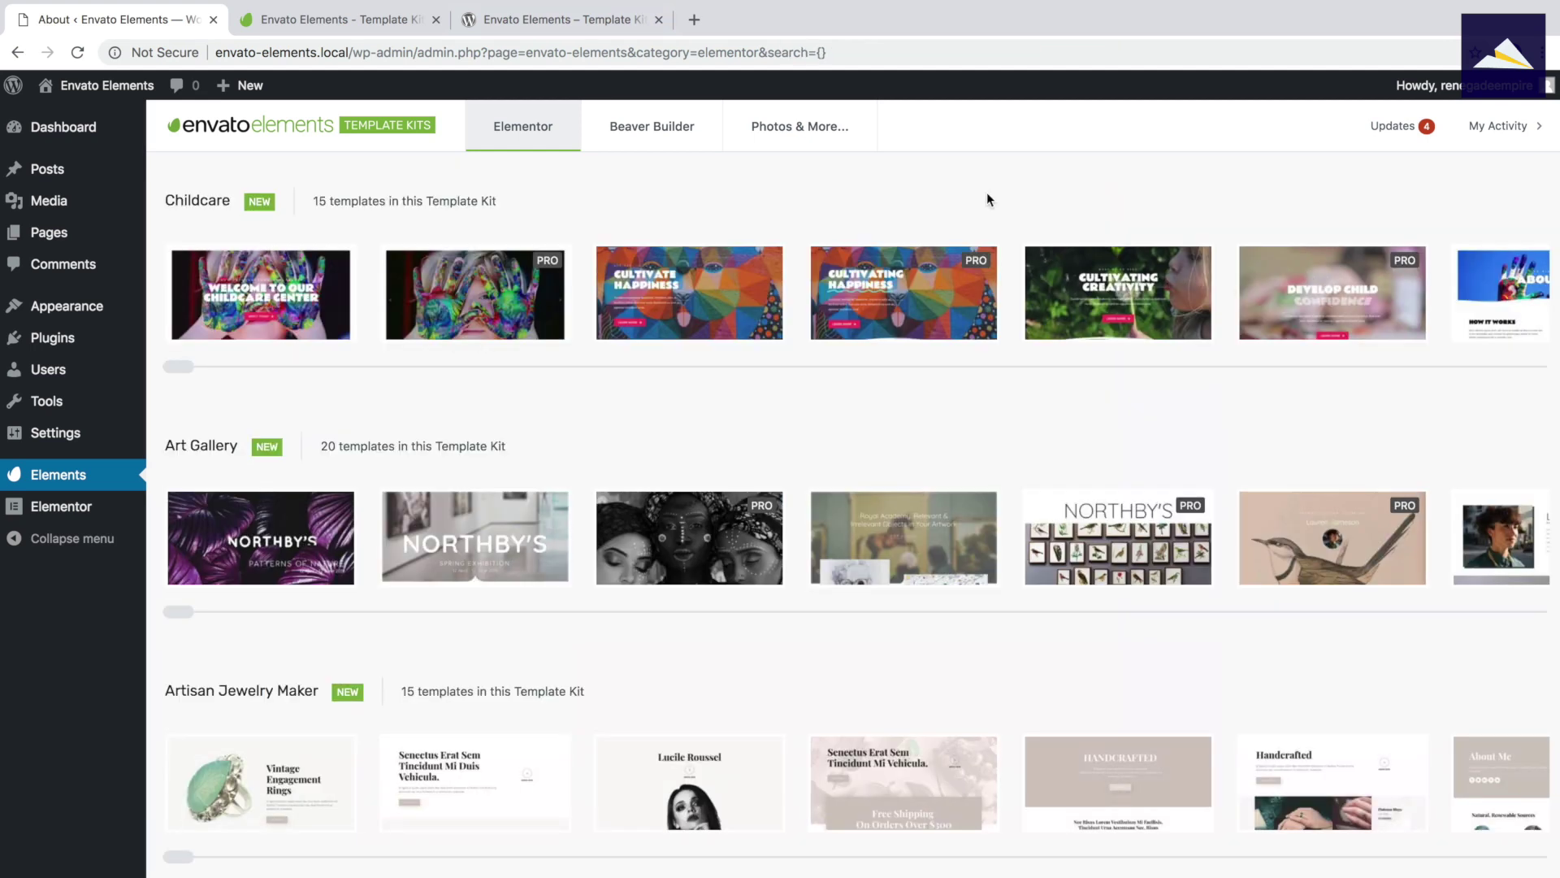
pyautogui.scroll(-5, 752, 532)
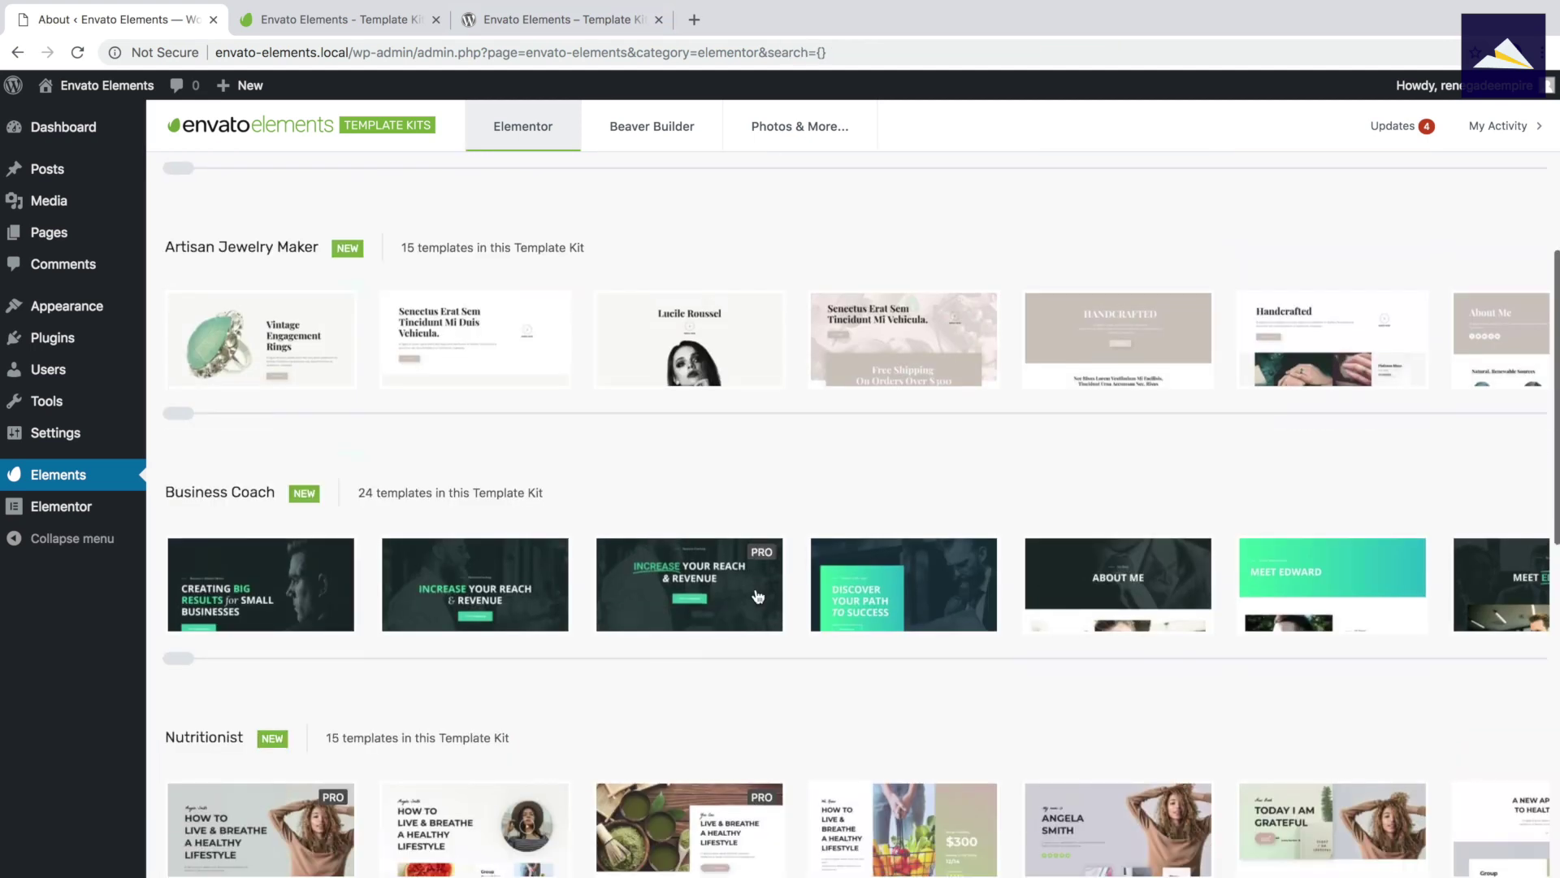
pyautogui.scroll(-3, 734, 603)
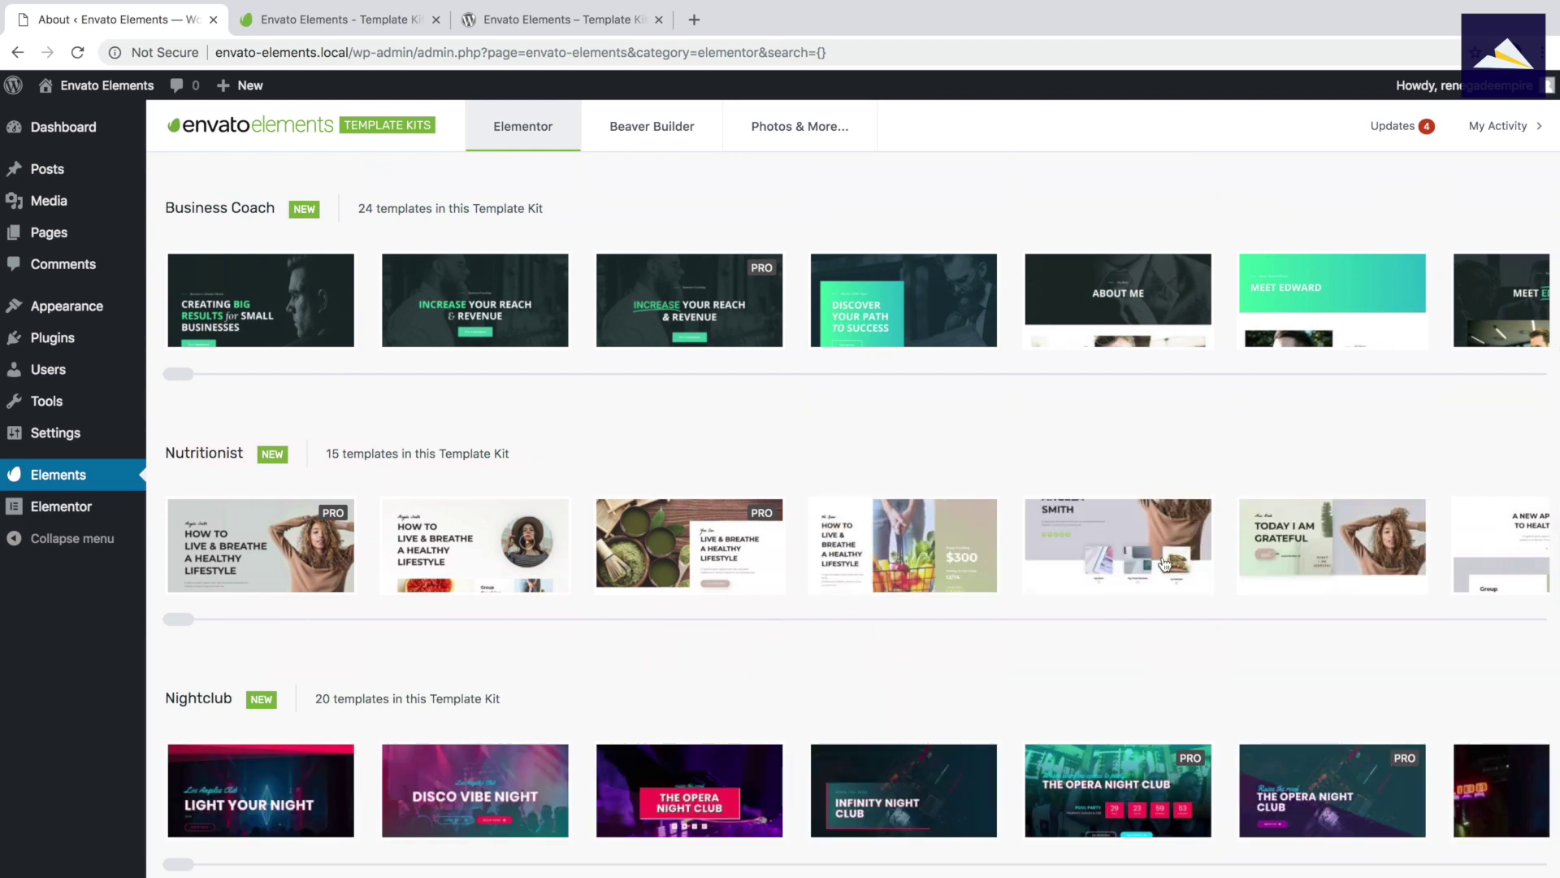
pyautogui.scroll(-2, 572, 714)
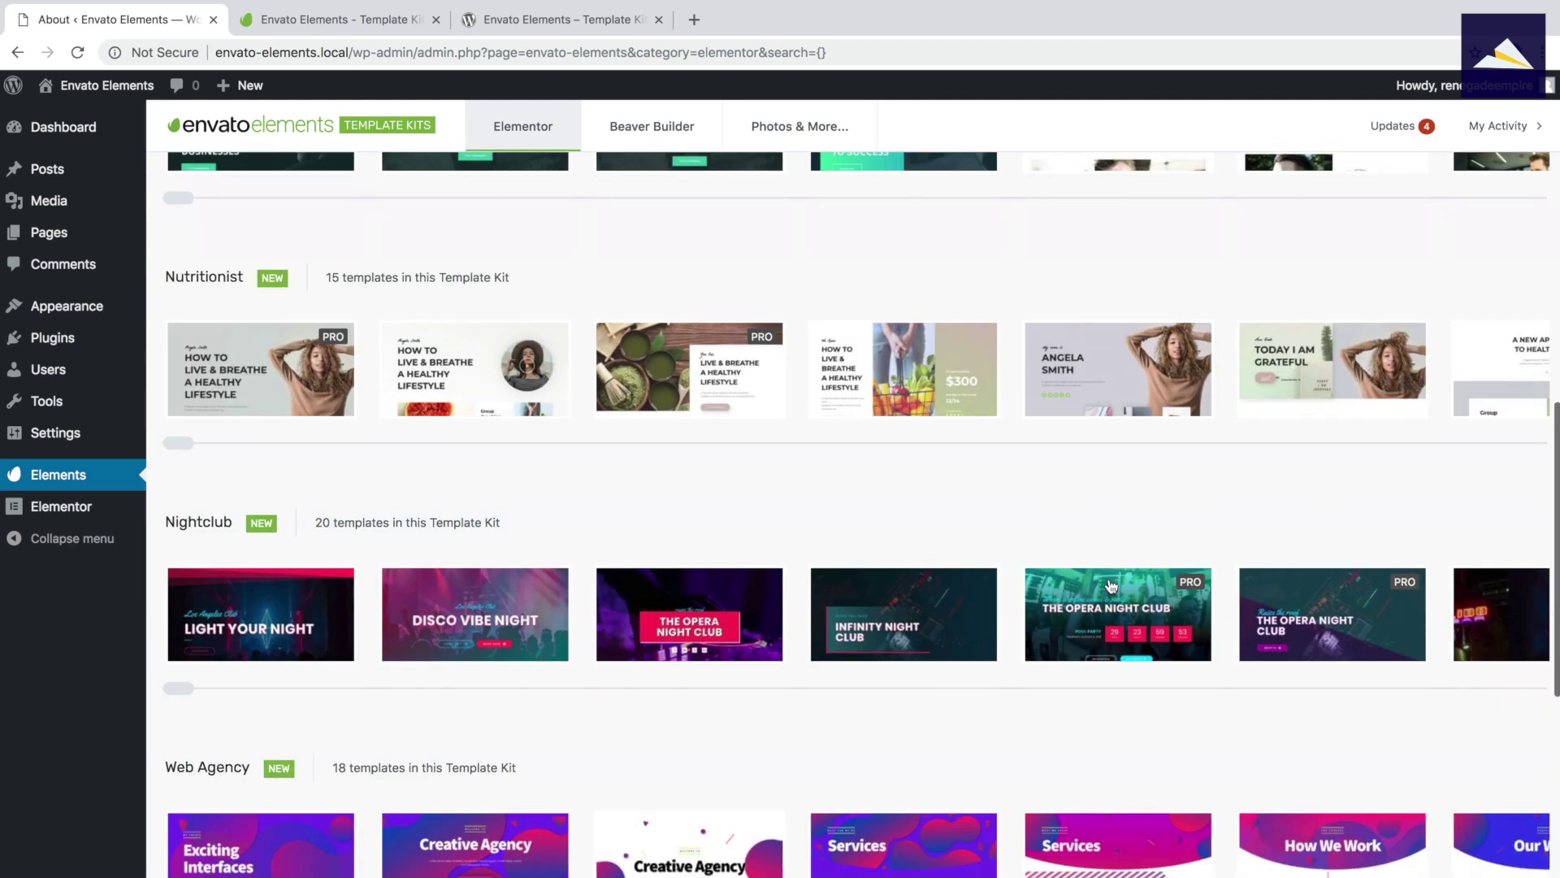
pyautogui.scroll(-3, 572, 713)
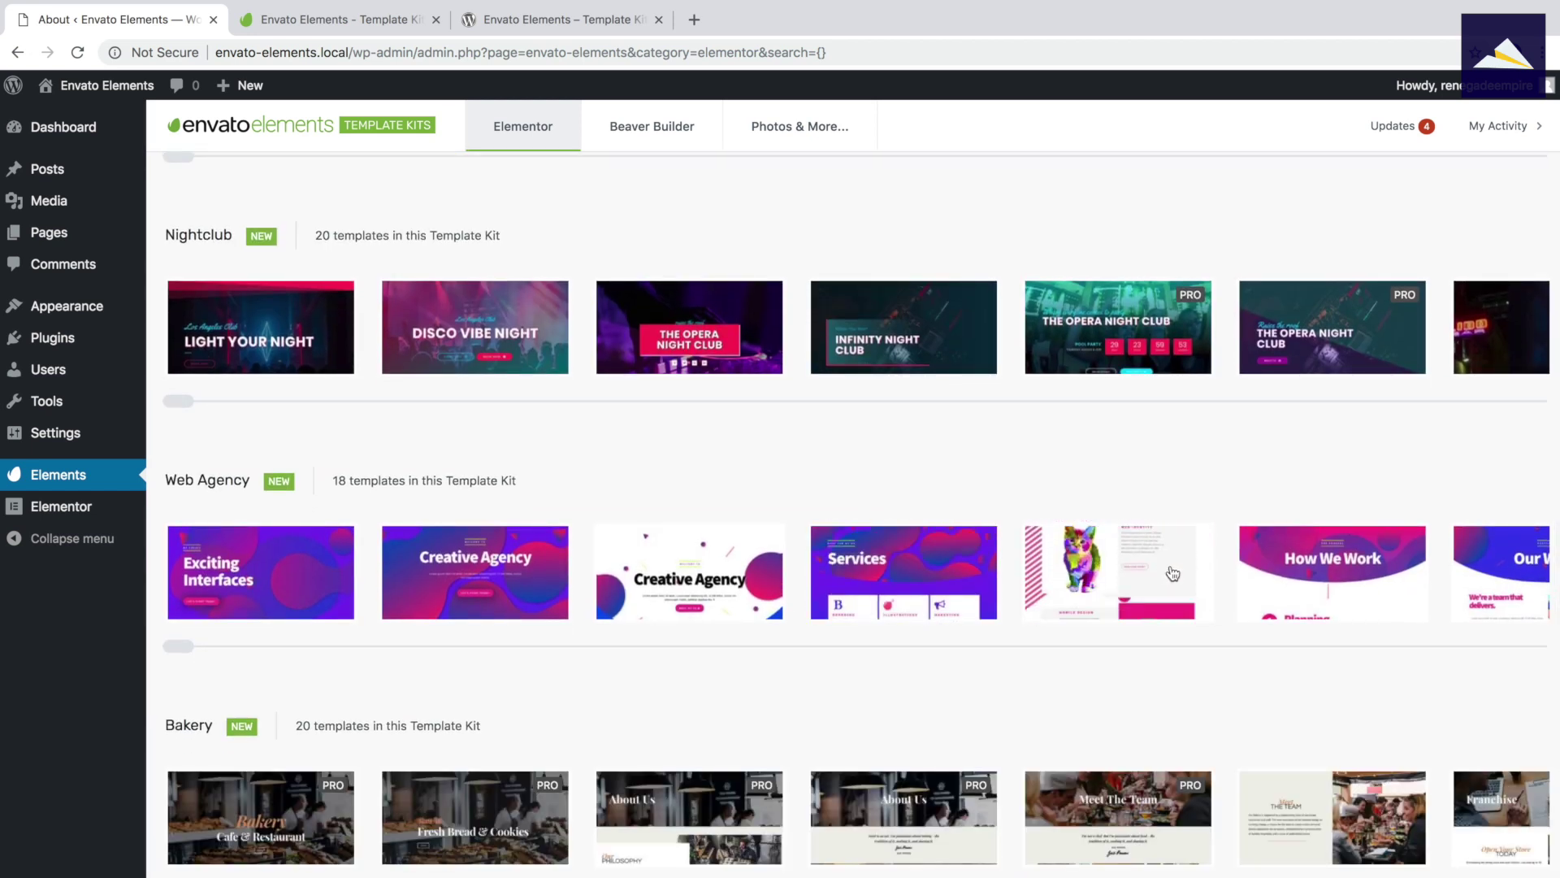
# Open the Web Agency How We Work template and create a page named 'How We Work' from it.
pyautogui.click(1373, 569)
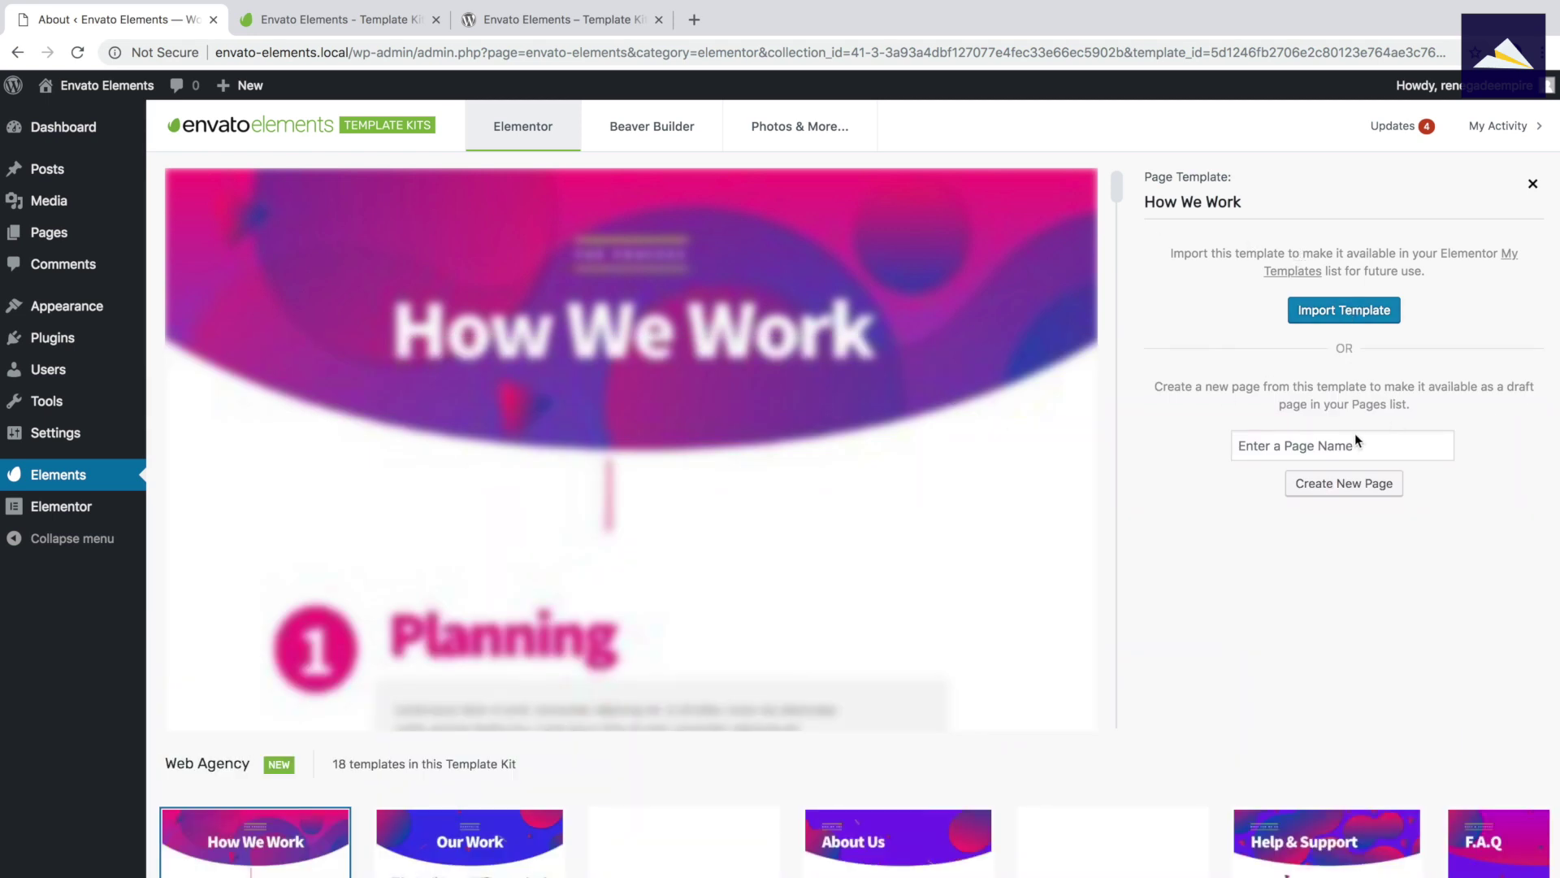
pyautogui.click(1330, 447)
pyautogui.write('How We Work')
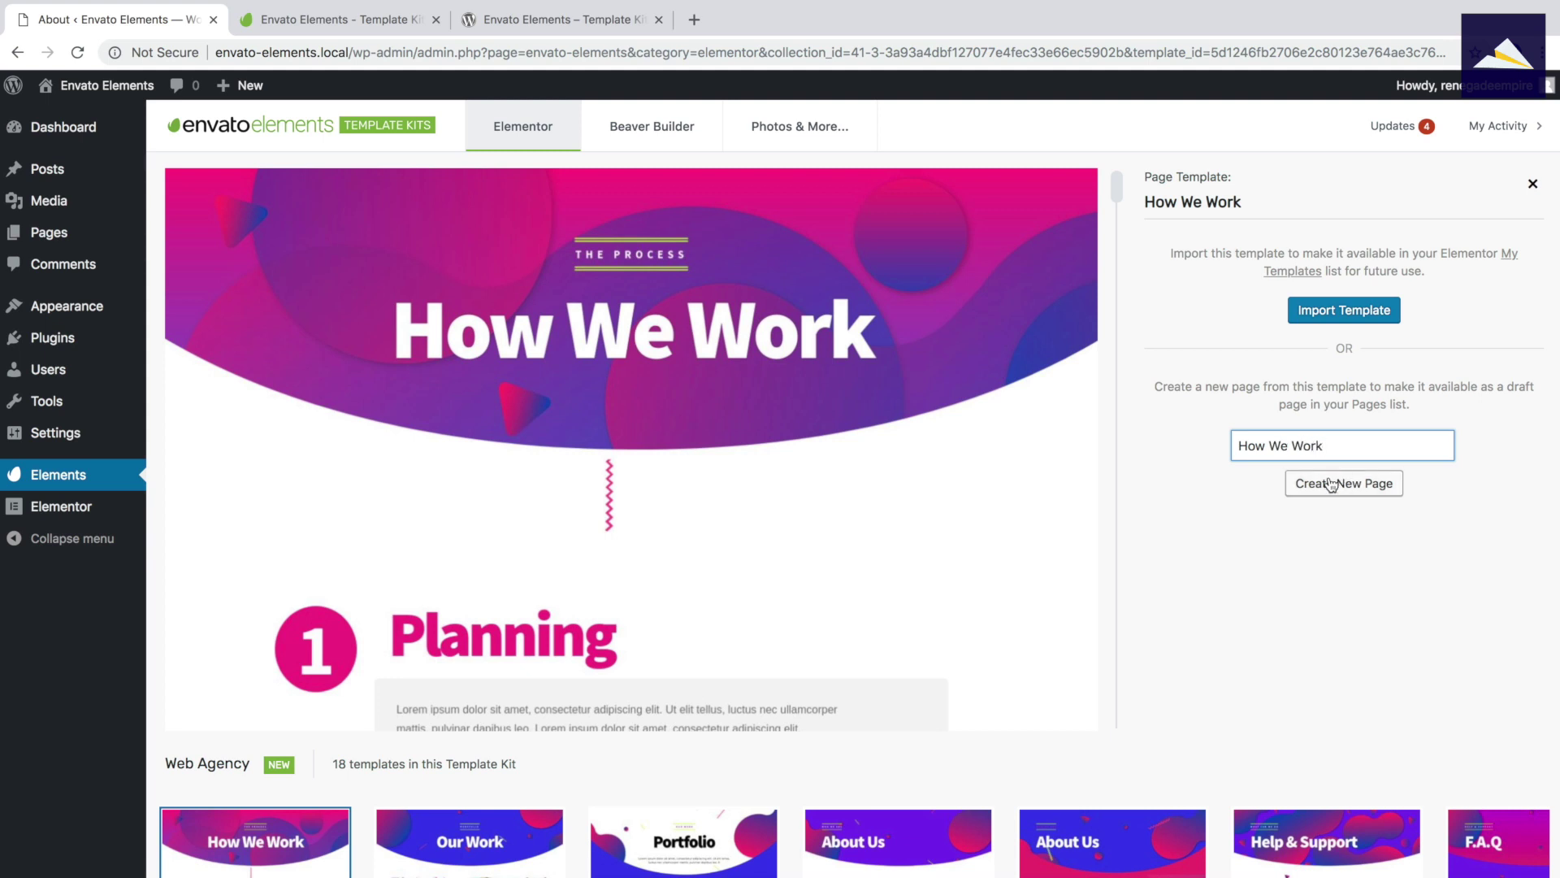
pyautogui.click(1330, 484)
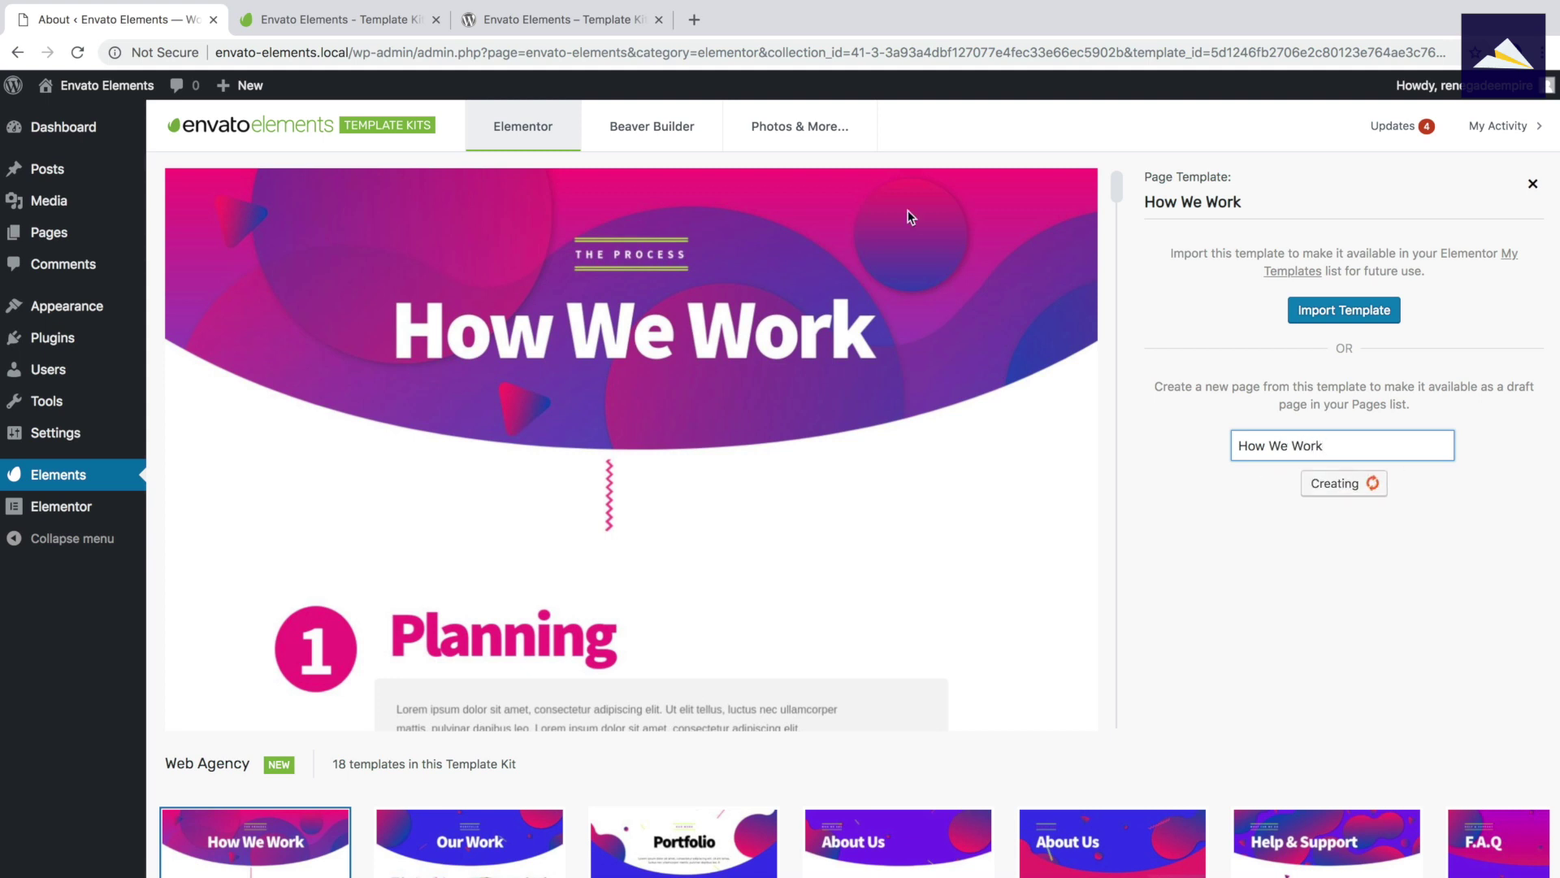